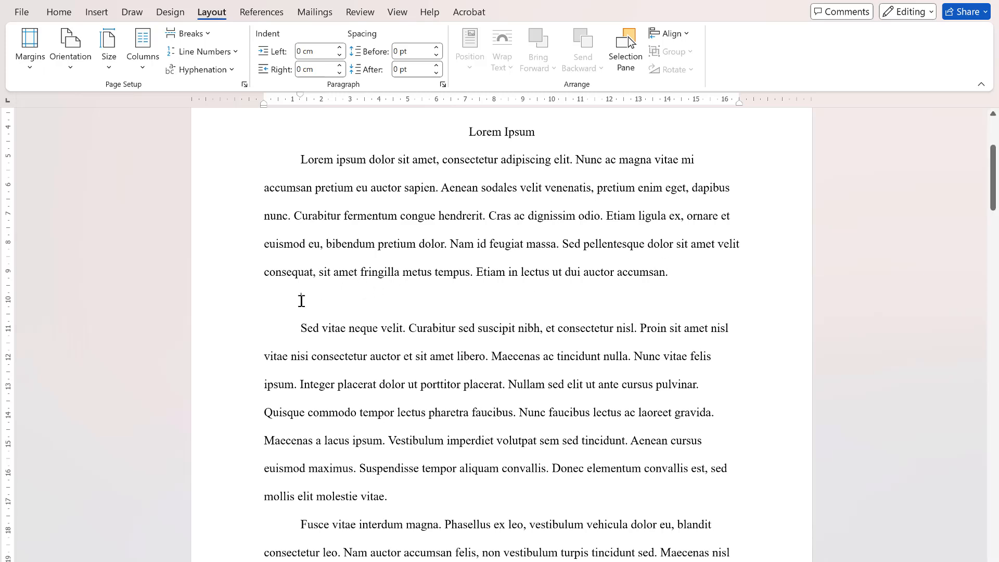
- Centre the empty line between the first two body paragraphs and insert the Coot picture there from this device
{"action": "left_click", "coordinate": [56, 13]}
{"action": "left_click", "coordinate": [262, 51]}
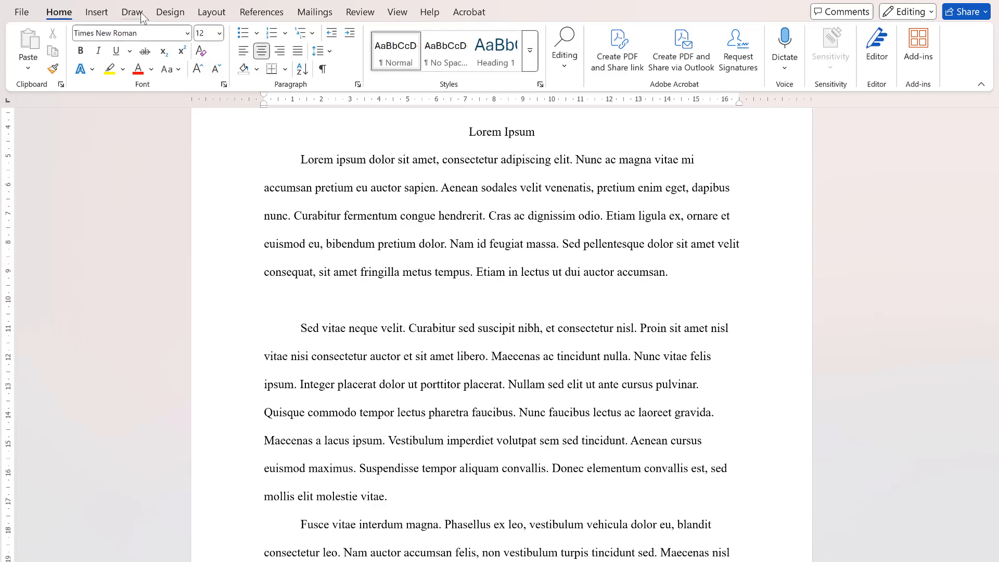
{"action": "left_click", "coordinate": [102, 13]}
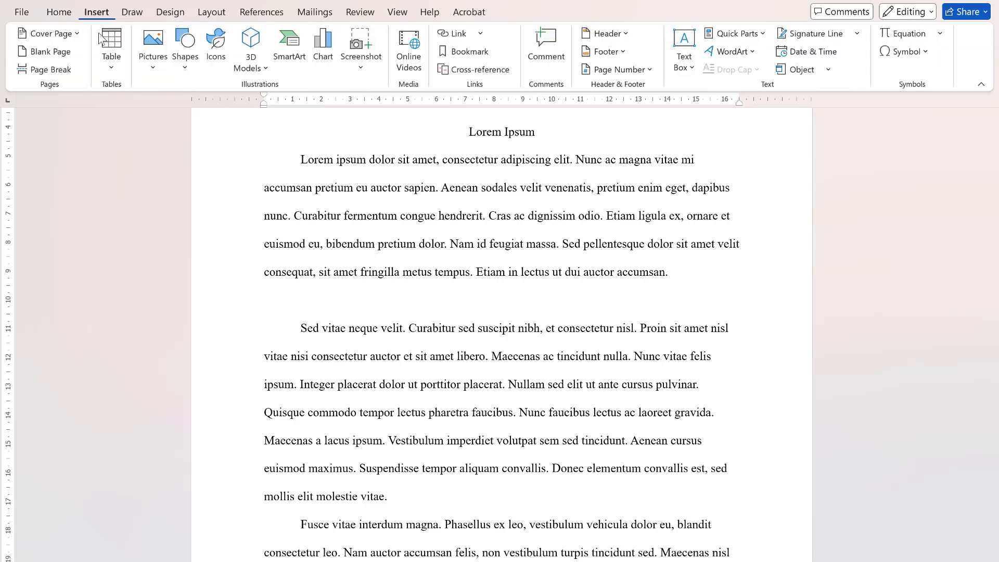
{"action": "left_click", "coordinate": [153, 49]}
{"action": "left_click", "coordinate": [178, 109]}
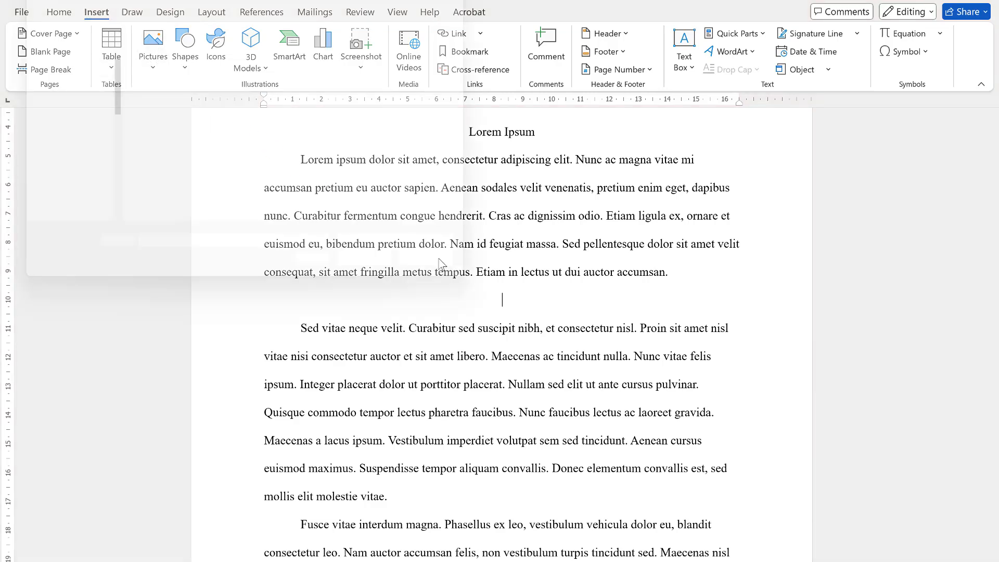
{"action": "double_click", "coordinate": [312, 101]}
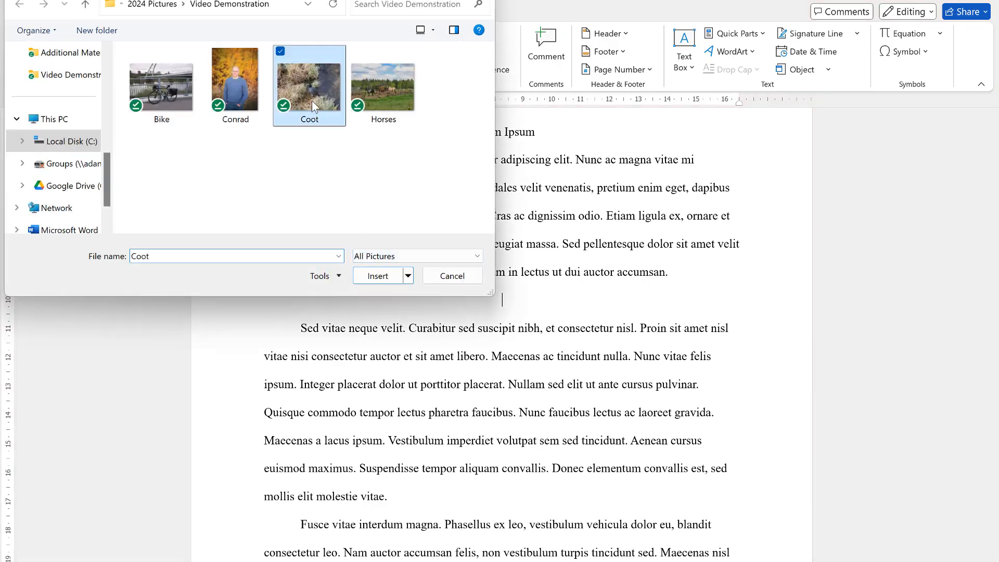
- Shrink the Coot picture proportionally to about 10.2 cm high and 13.6 cm wide
{"action": "scroll", "coordinate": [496, 461], "scroll_direction": "down", "scroll_amount": 2}
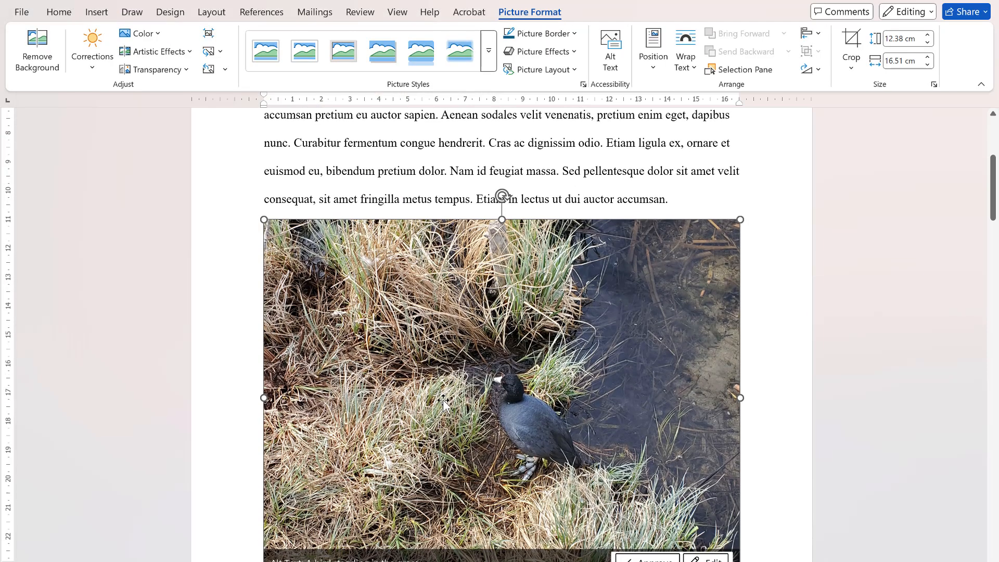
{"action": "scroll", "coordinate": [424, 367], "scroll_direction": "down", "scroll_amount": 2}
{"action": "scroll", "coordinate": [424, 367], "scroll_direction": "down", "scroll_amount": 1}
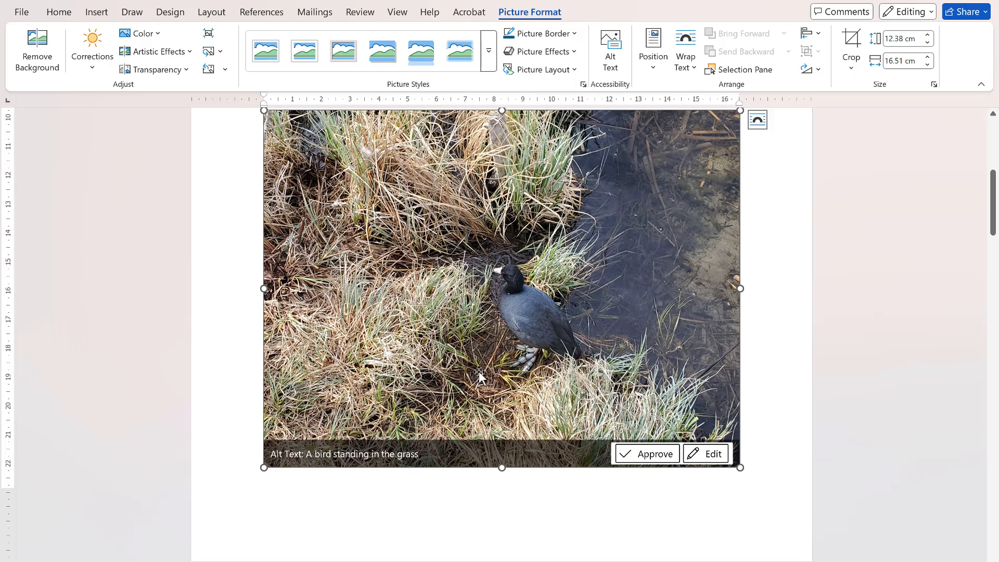
{"action": "scroll", "coordinate": [489, 313], "scroll_direction": "up", "scroll_amount": 1}
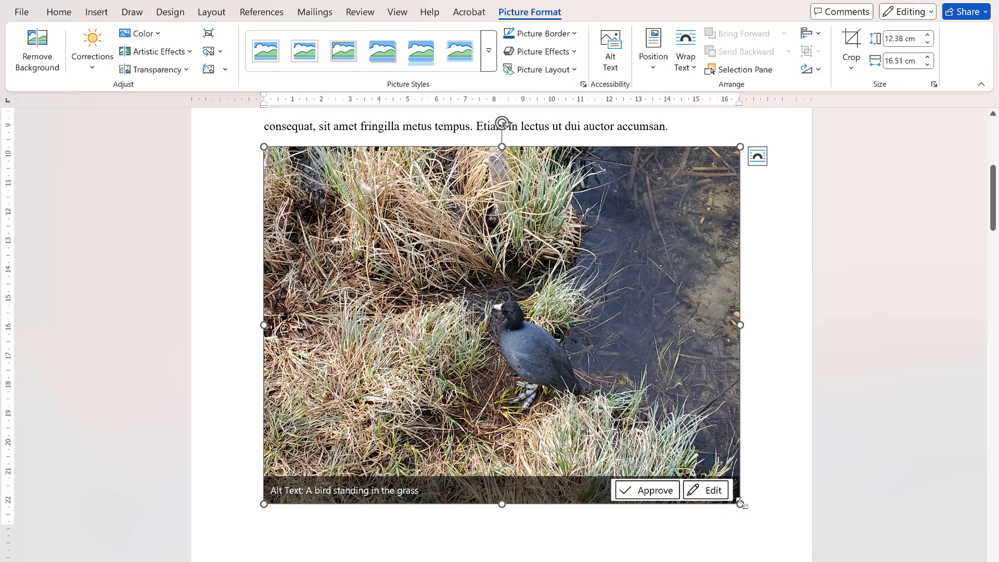
{"action": "left_click_drag", "start_coordinate": [740, 504], "coordinate": [656, 411]}
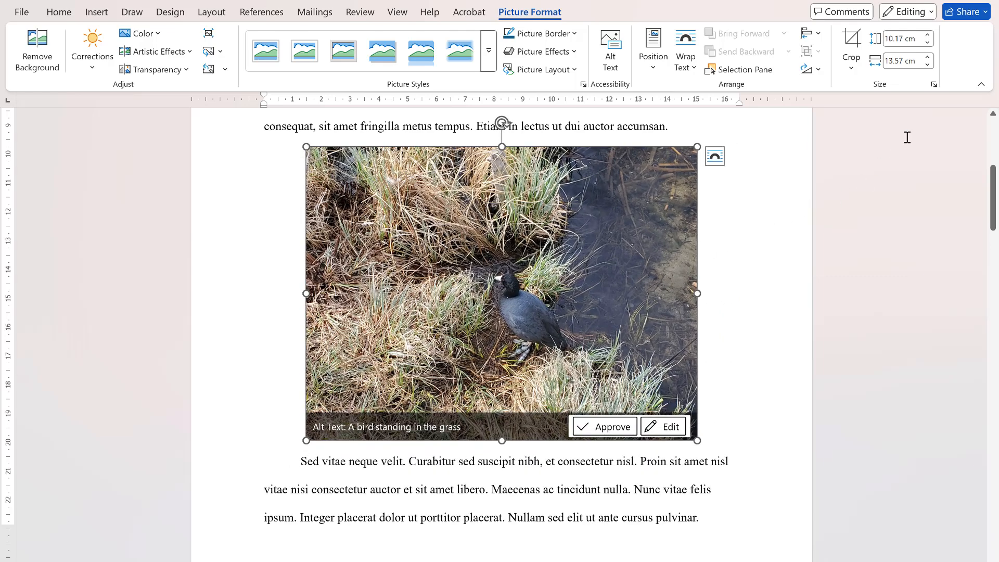
- Scale the picture to 50% of its original size with the aspect ratio locked
{"action": "left_click", "coordinate": [934, 85]}
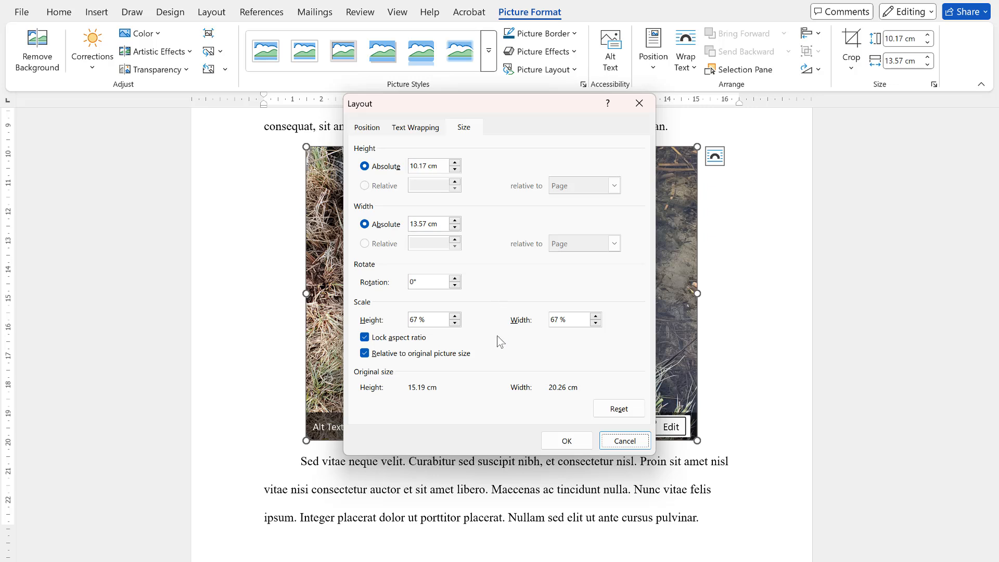
{"action": "double_click", "coordinate": [419, 320]}
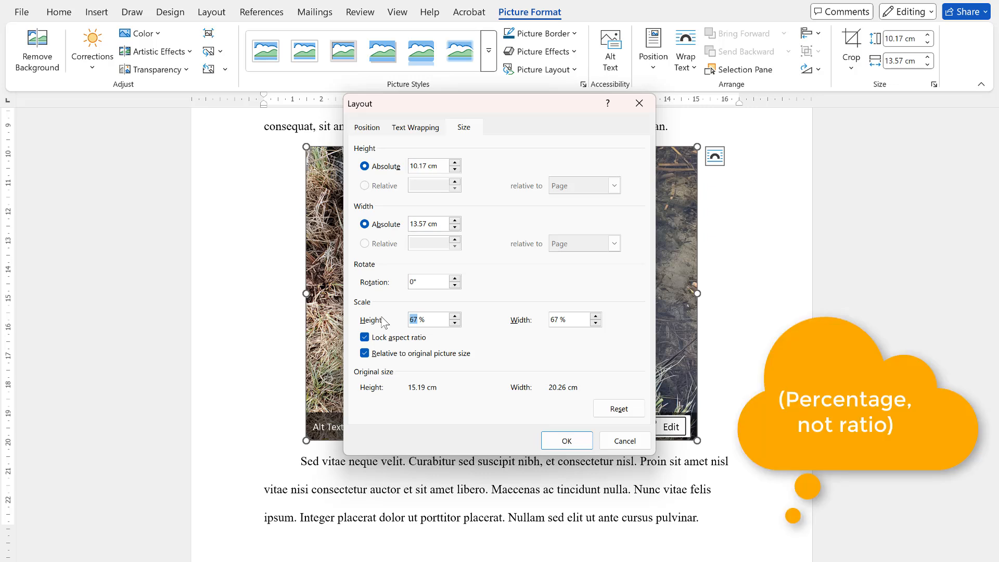
{"action": "type", "text": "50"}
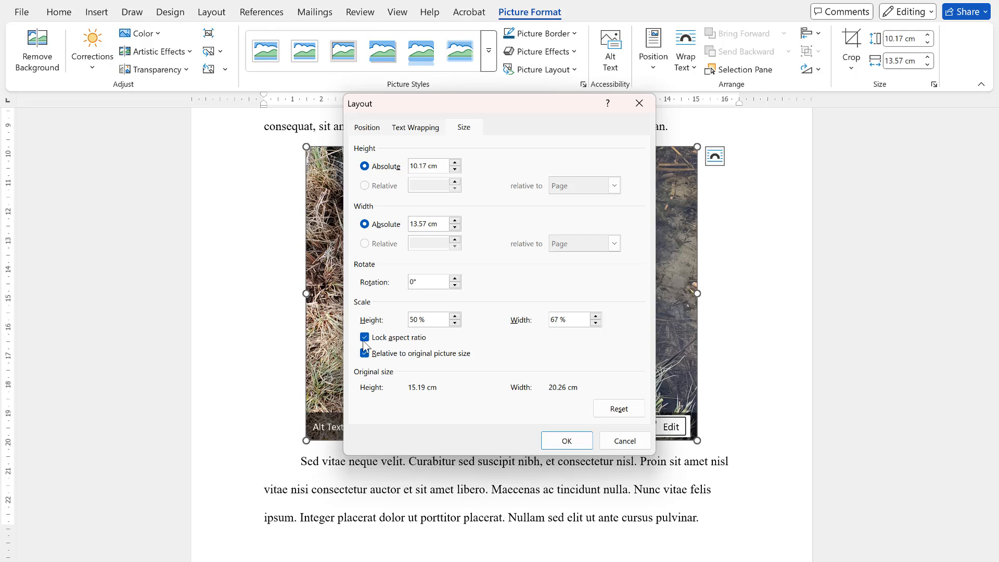
{"action": "left_click", "coordinate": [563, 444]}
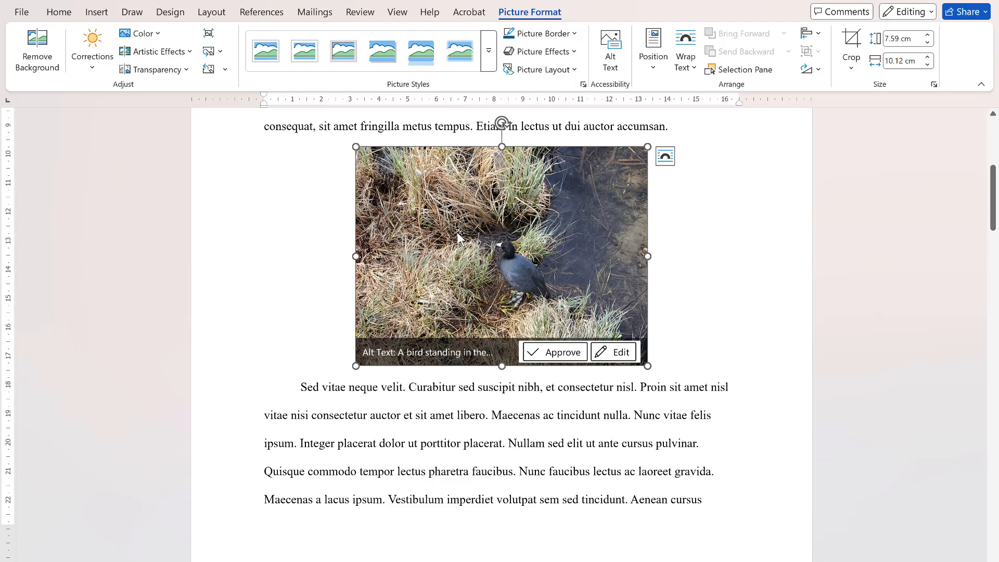
- Insert the caption "A Coot" below the picture and delete its "Figure 1" label
{"action": "right_click", "coordinate": [472, 221]}
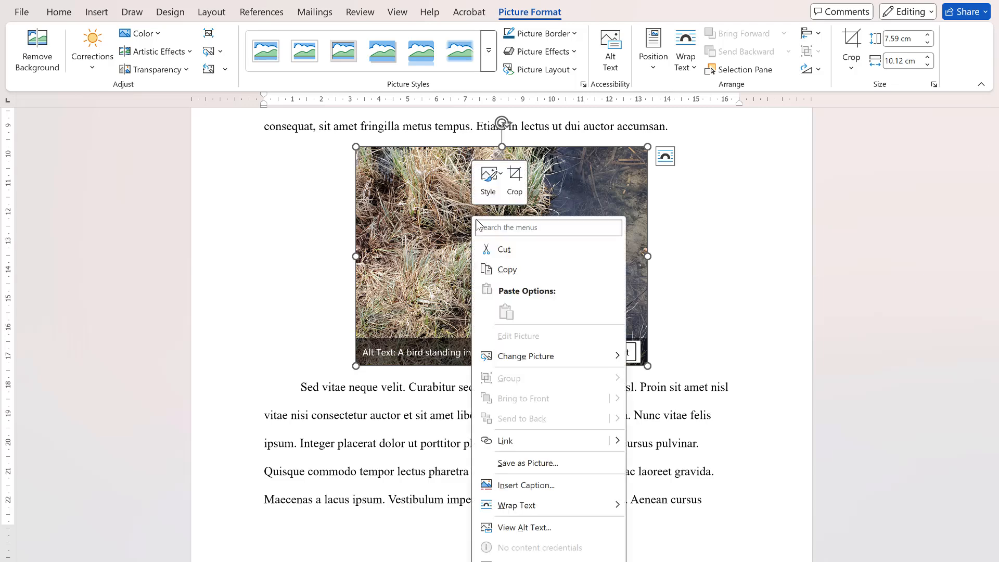
{"action": "left_click", "coordinate": [525, 486]}
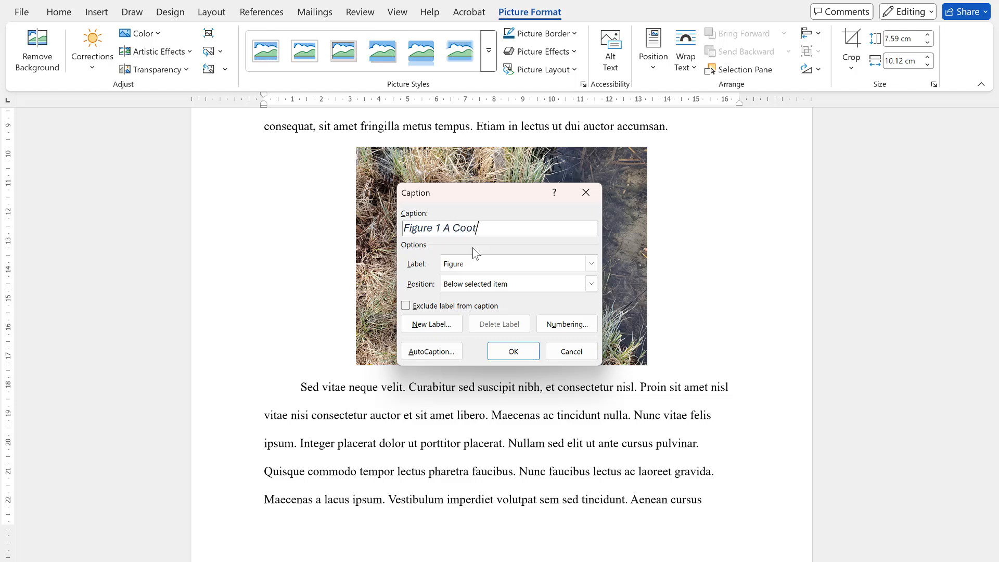
{"action": "left_click", "coordinate": [513, 352]}
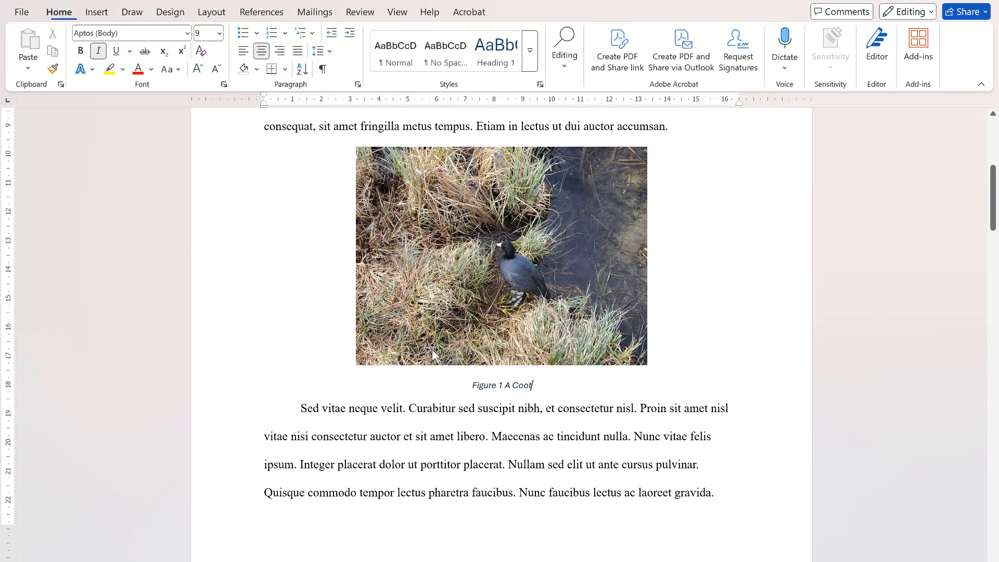
{"action": "left_click_drag", "start_coordinate": [503, 386], "coordinate": [475, 389]}
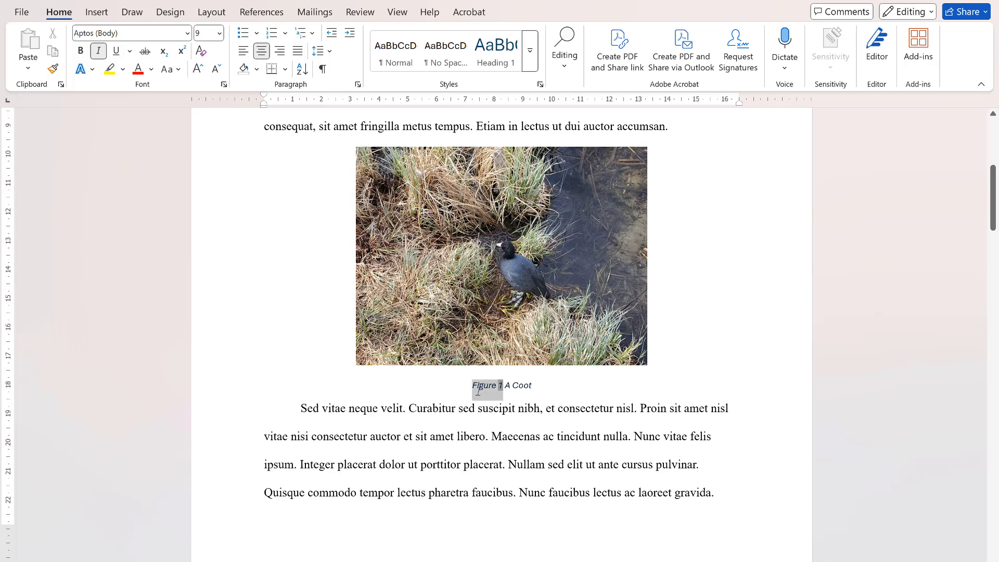
{"action": "key", "text": "Delete"}
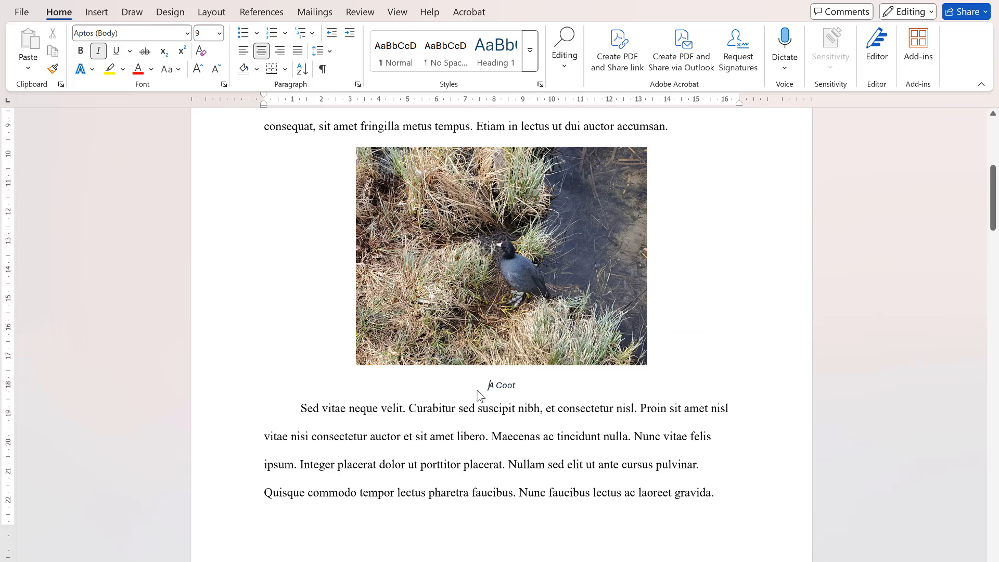
- Remove the italics from the "A Coot" caption and set it in 11 pt Times New Roman
{"action": "left_click_drag", "start_coordinate": [517, 386], "coordinate": [488, 387]}
{"action": "left_click", "coordinate": [98, 50]}
{"action": "left_click", "coordinate": [80, 51]}
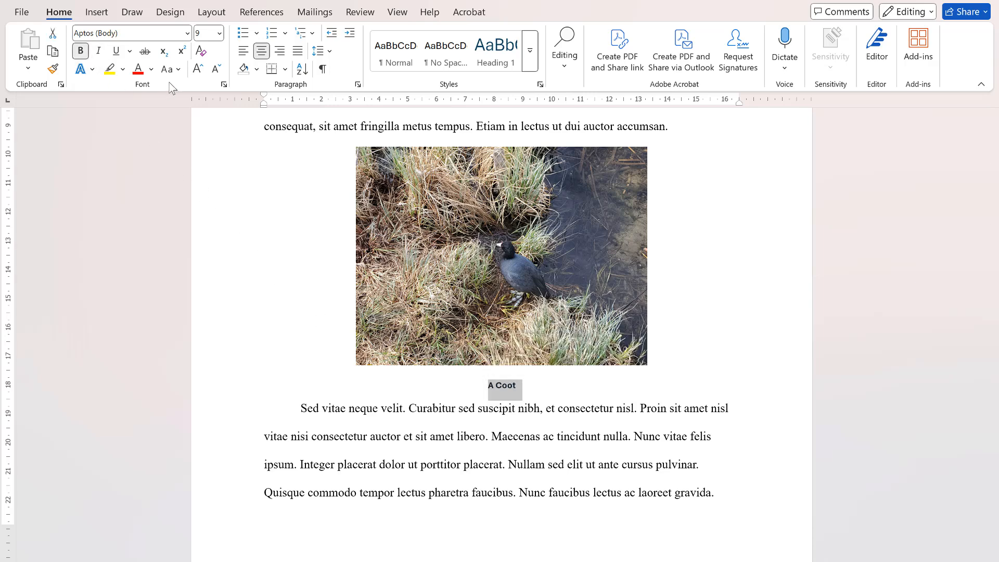
{"action": "left_click", "coordinate": [81, 51]}
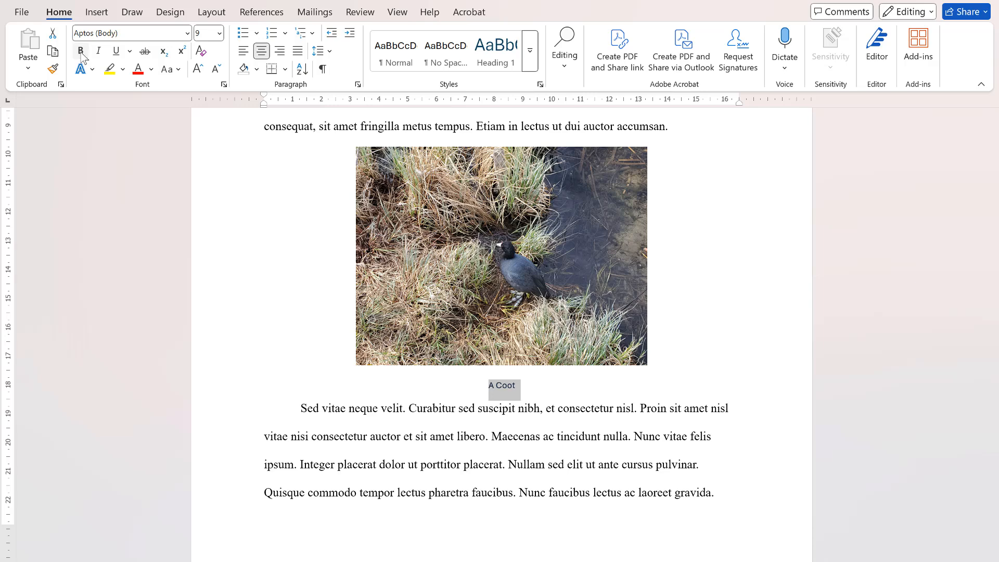
{"action": "left_click", "coordinate": [187, 33]}
{"action": "left_click", "coordinate": [136, 132]}
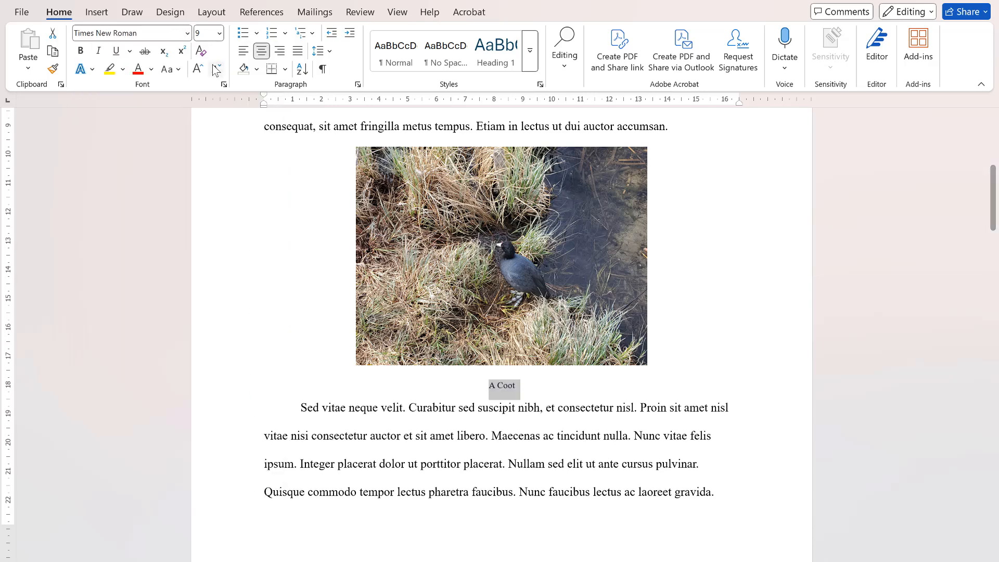
{"action": "left_click", "coordinate": [219, 33]}
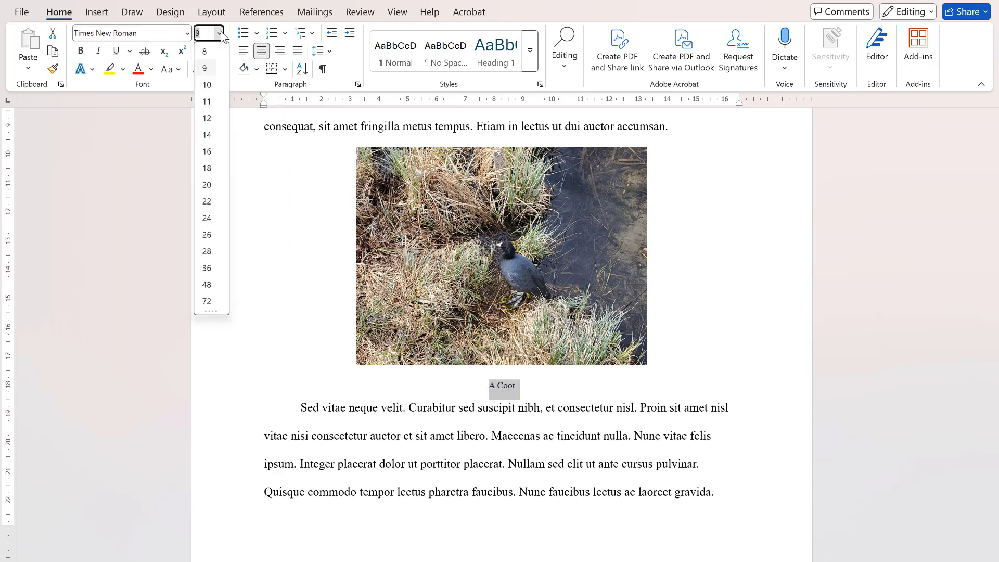
{"action": "left_click", "coordinate": [210, 106]}
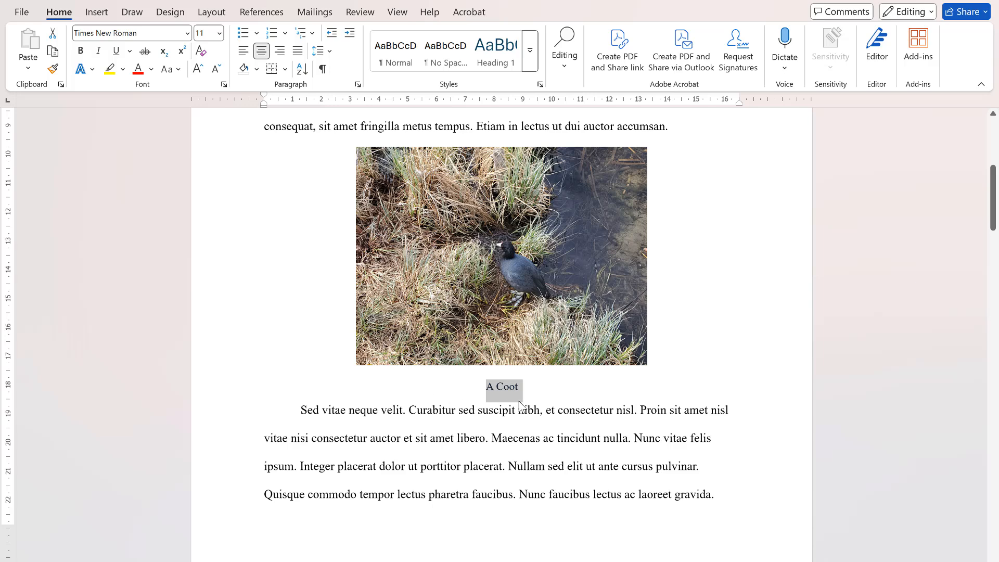
{"action": "left_click", "coordinate": [535, 389]}
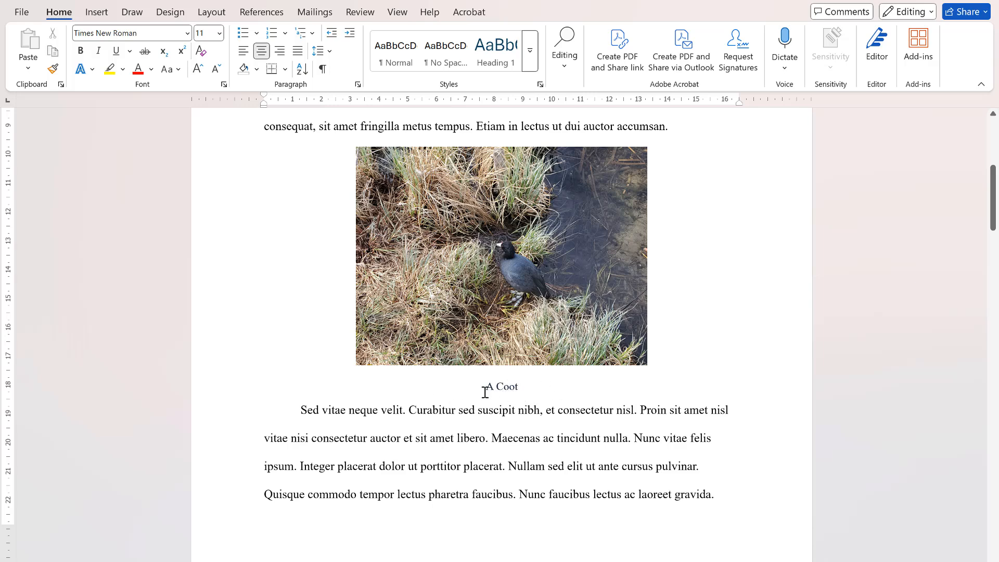
{"action": "left_click_drag", "start_coordinate": [485, 392], "coordinate": [522, 390]}
{"action": "left_click", "coordinate": [443, 410]}
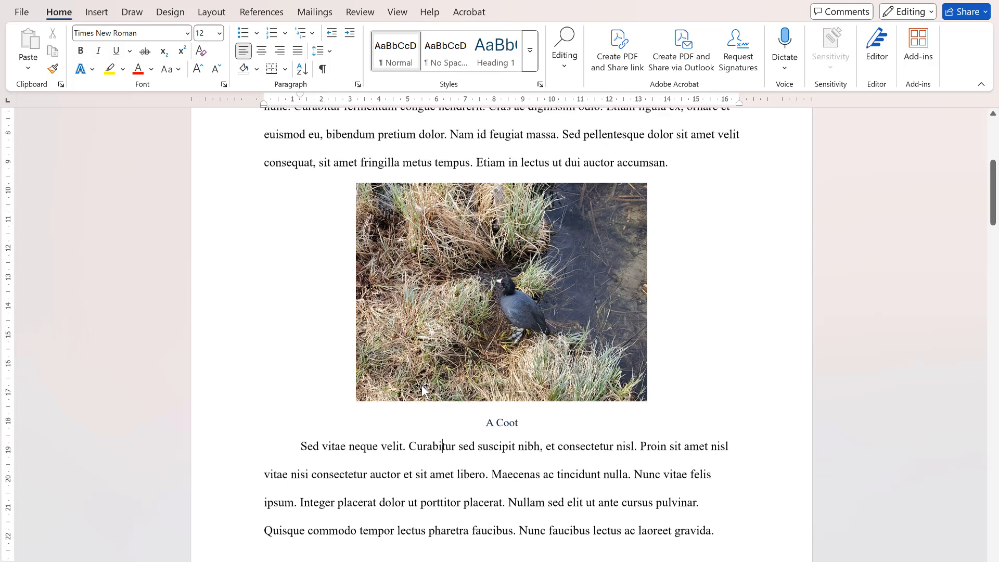
- Set the paragraph spacing before the Coot picture to 12 pt
{"action": "scroll", "coordinate": [421, 385], "scroll_direction": "up", "scroll_amount": 1}
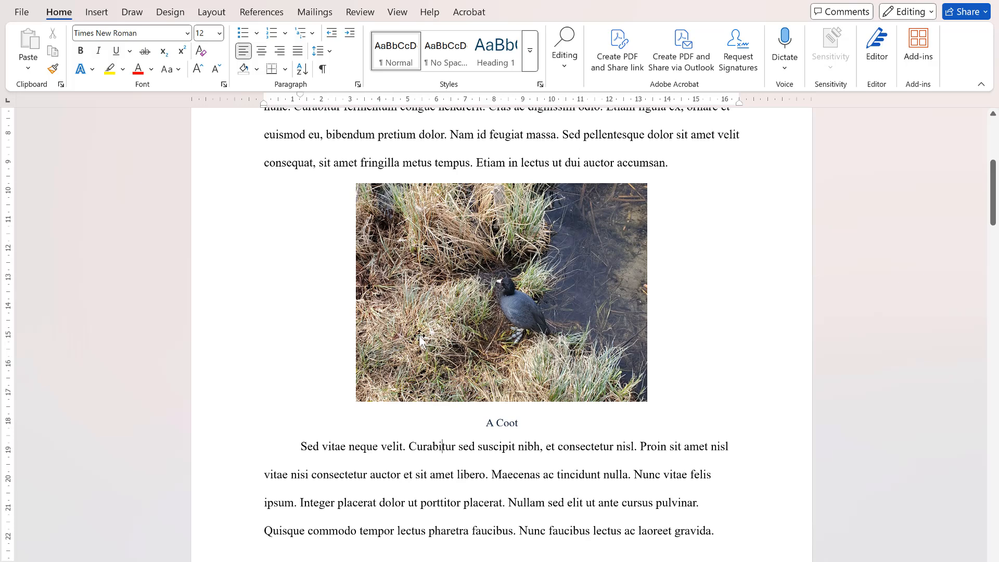
{"action": "left_click", "coordinate": [489, 307]}
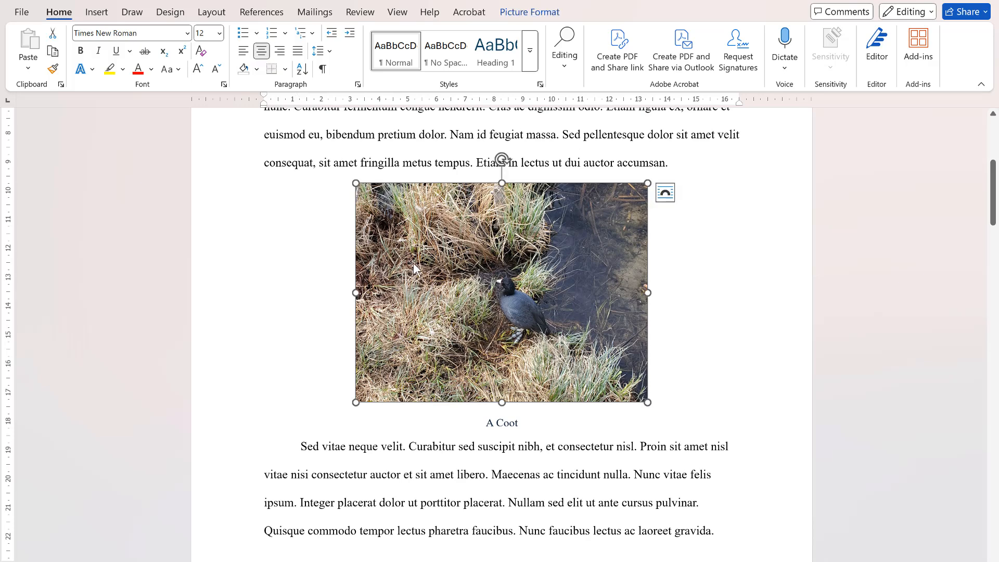
{"action": "left_click", "coordinate": [211, 12]}
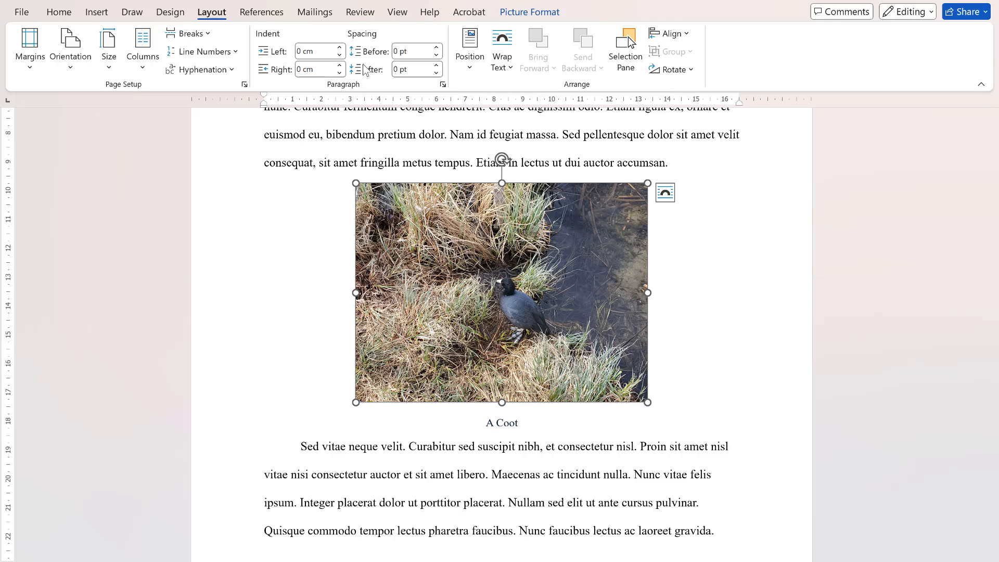
{"action": "left_click", "coordinate": [437, 47]}
{"action": "left_click", "coordinate": [438, 47]}
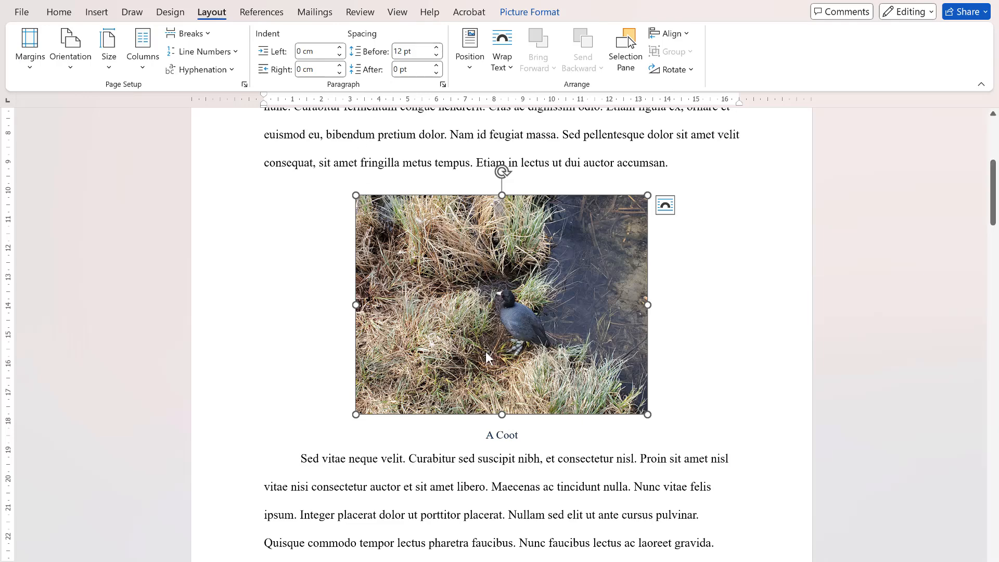
- Set the paragraph spacing after the "A Coot" caption to 18 pt
{"action": "left_click", "coordinate": [501, 436]}
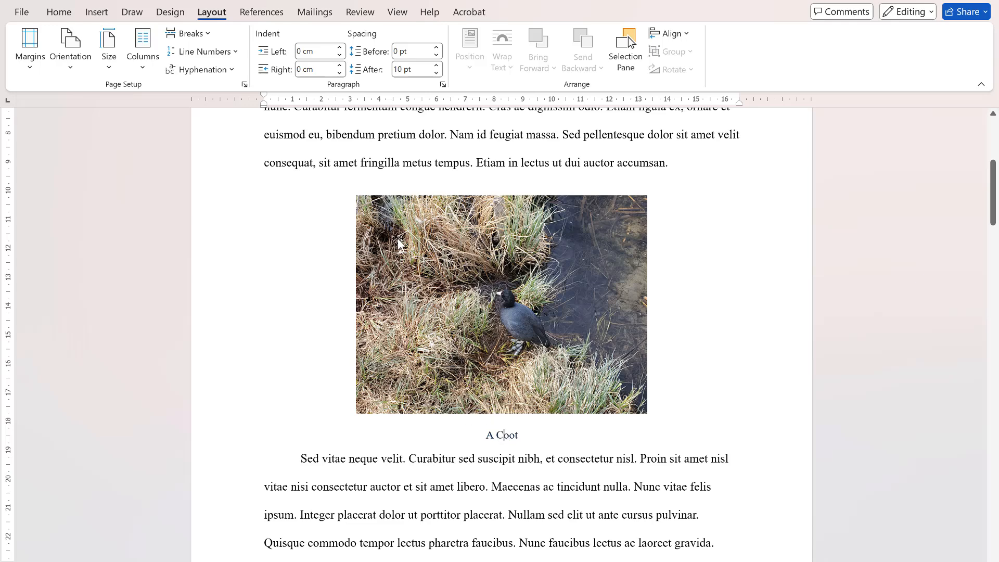
{"action": "left_click", "coordinate": [437, 65]}
{"action": "left_click", "coordinate": [440, 68]}
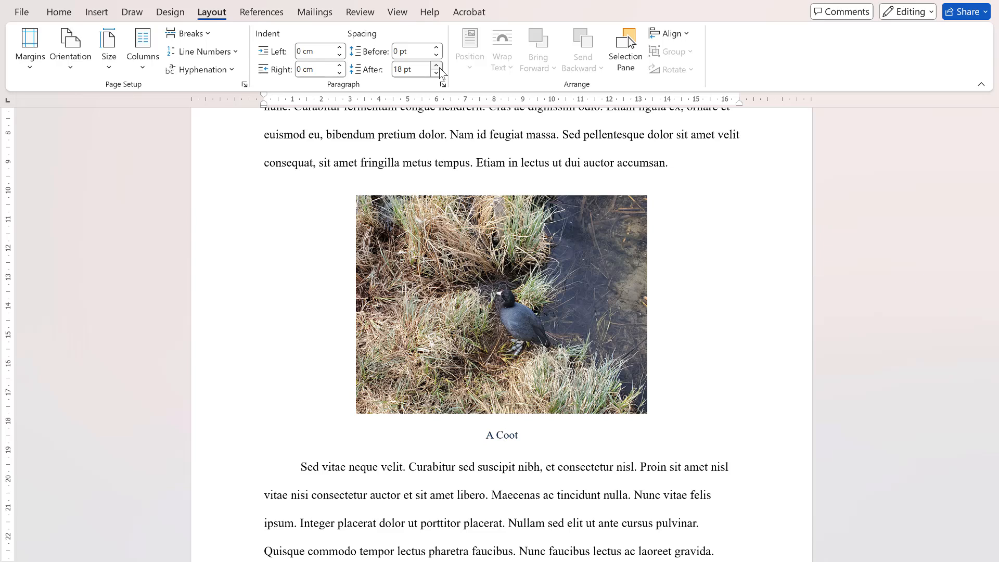
{"action": "left_click", "coordinate": [504, 323]}
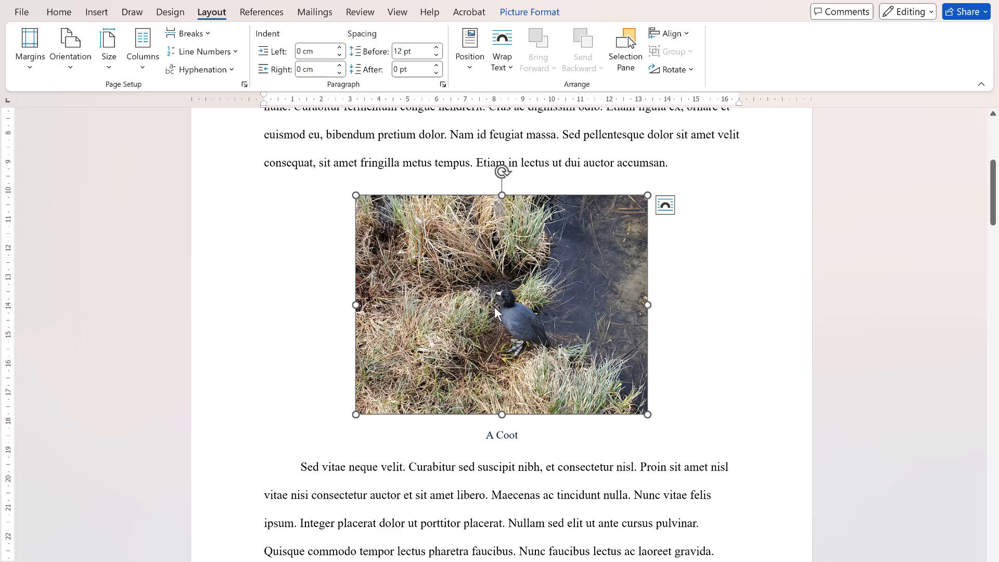
{"action": "left_click", "coordinate": [535, 14]}
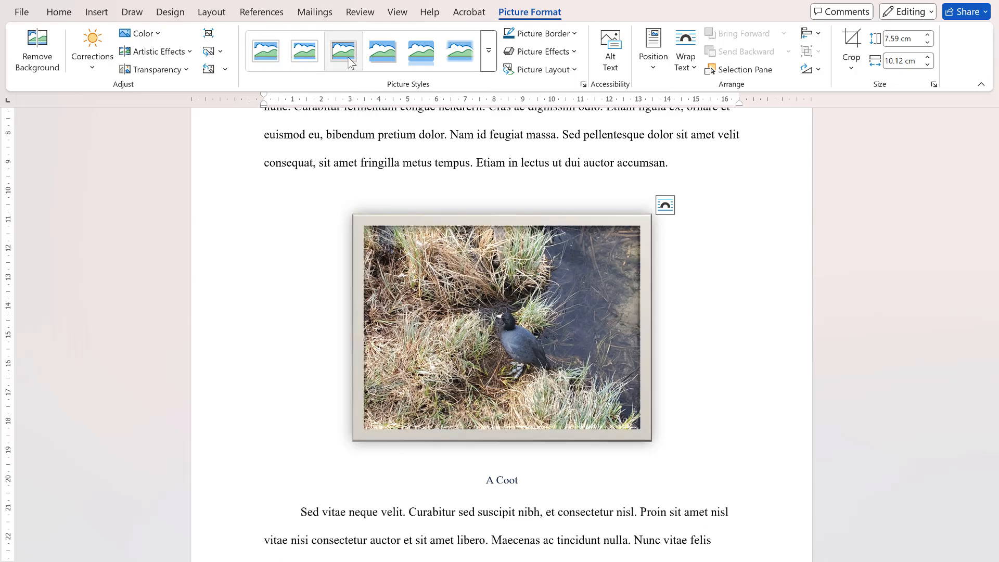
{"action": "left_click", "coordinate": [577, 36]}
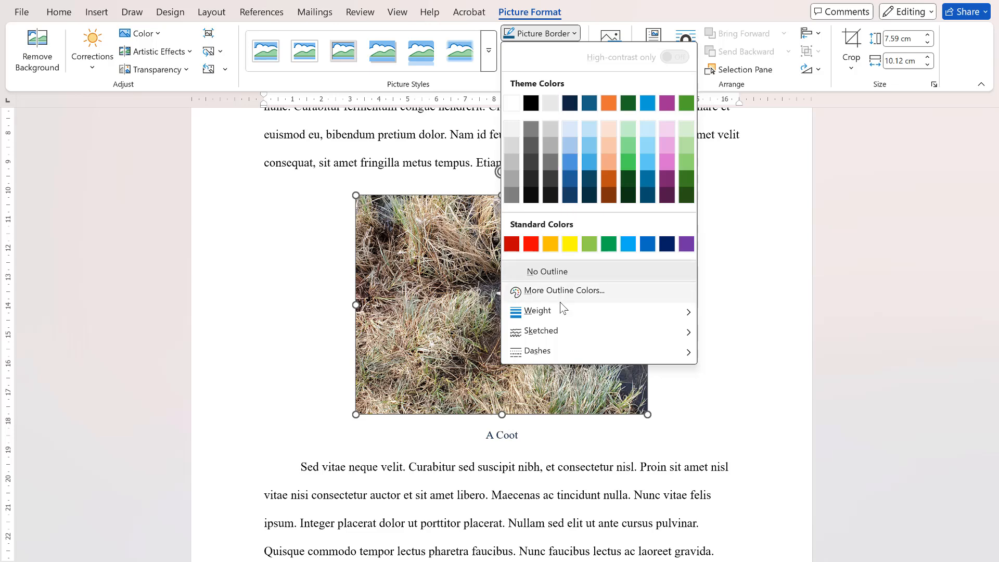
{"action": "mouse_move", "coordinate": [540, 312]}
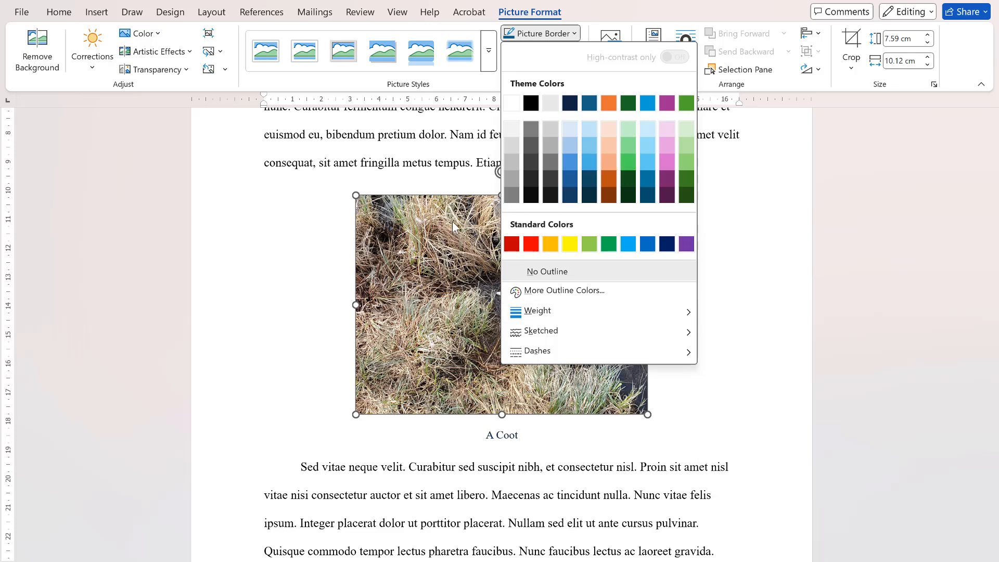
{"action": "left_click", "coordinate": [442, 166]}
{"action": "left_click", "coordinate": [460, 163]}
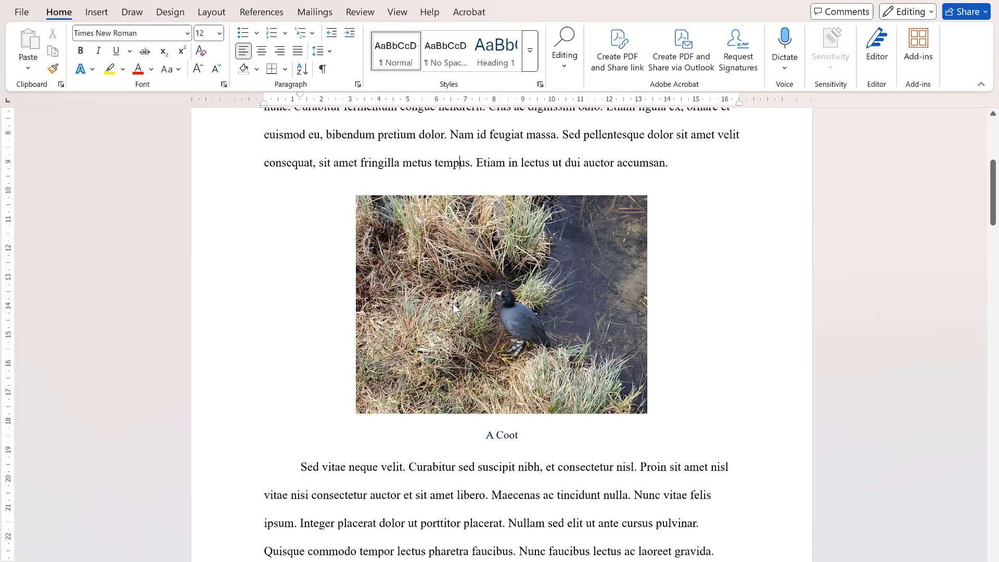
- Insert the portrait photo from this device at the end of the paragraph ending "eget malesuada neque."
{"action": "scroll", "coordinate": [453, 306], "scroll_direction": "down", "scroll_amount": 10}
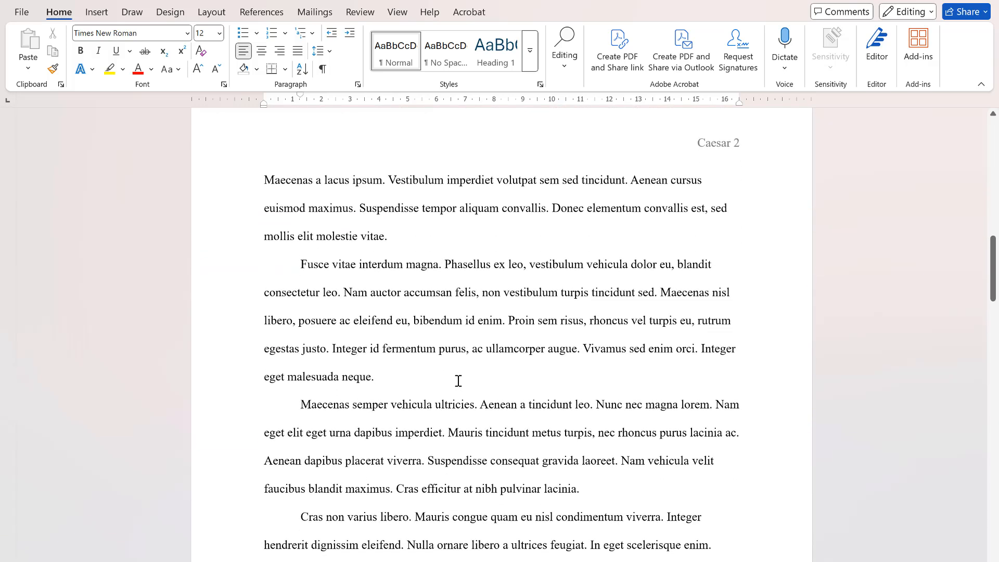
{"action": "left_click", "coordinate": [431, 382]}
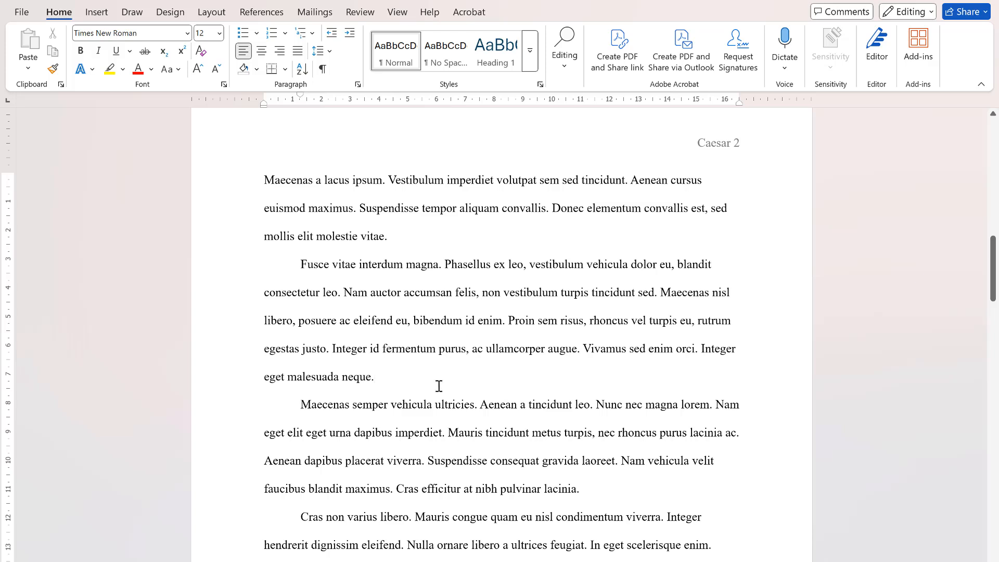
{"action": "left_click", "coordinate": [97, 12]}
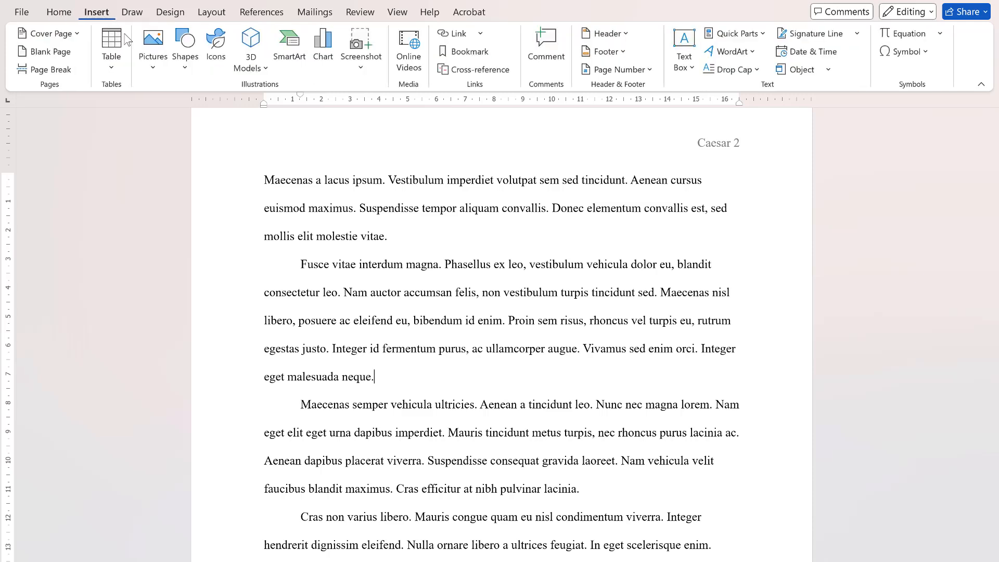
{"action": "left_click", "coordinate": [155, 65]}
{"action": "left_click", "coordinate": [181, 112]}
{"action": "double_click", "coordinate": [238, 96]}
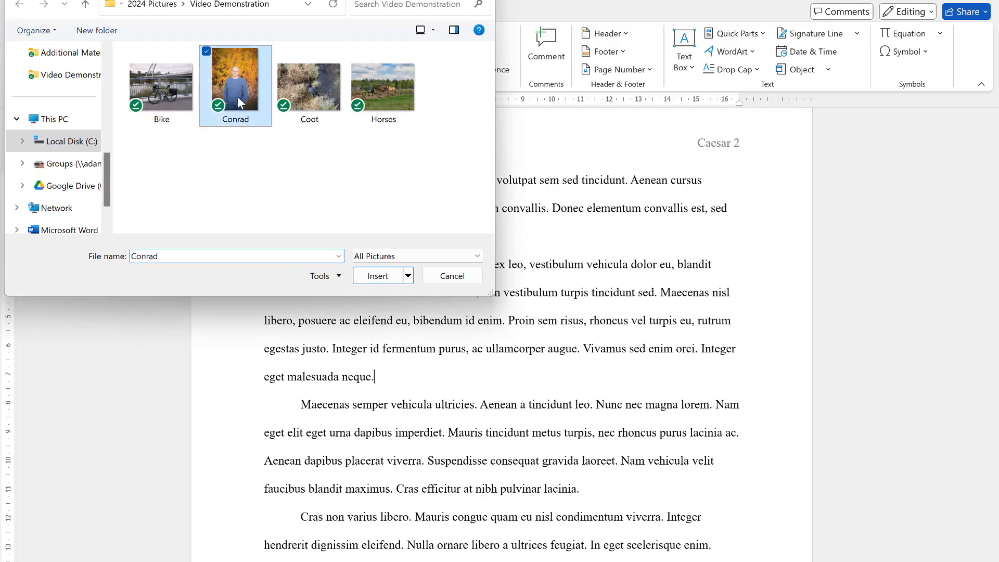
- Scale the portrait photo to 40% of its original height with the aspect ratio locked
{"action": "scroll", "coordinate": [416, 284], "scroll_direction": "down", "scroll_amount": 8}
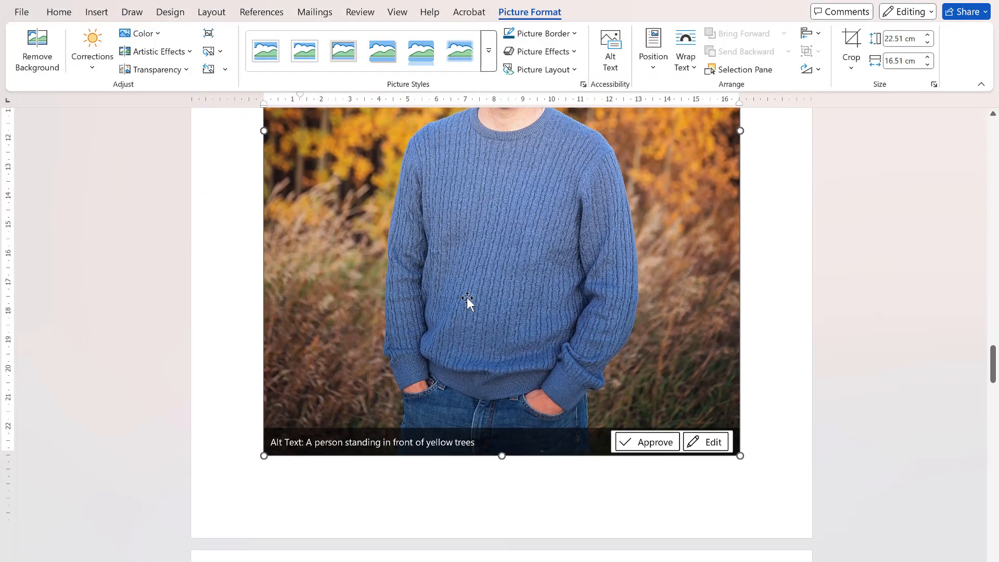
{"action": "right_click", "coordinate": [465, 298]}
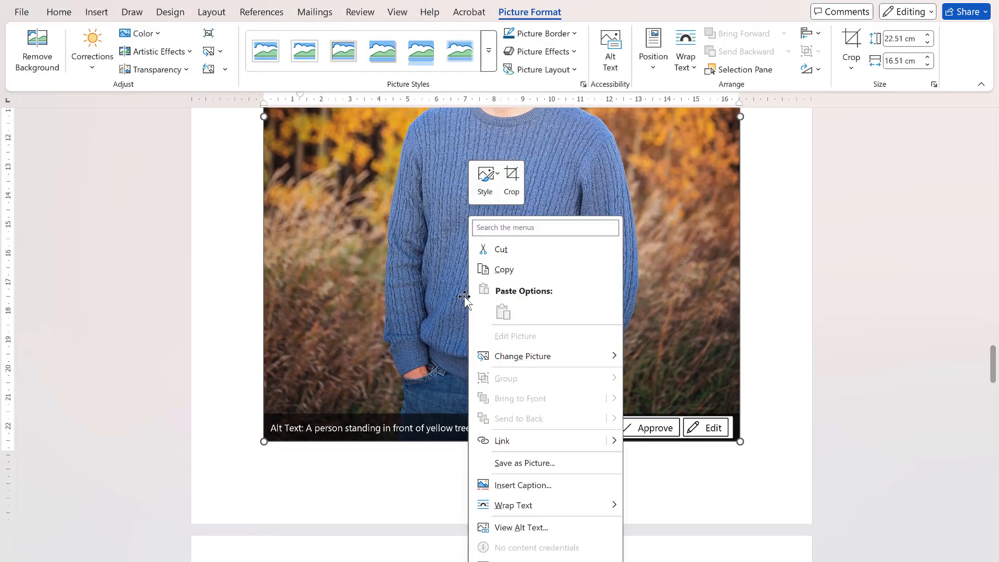
{"action": "left_click", "coordinate": [414, 280]}
{"action": "left_click", "coordinate": [934, 85]}
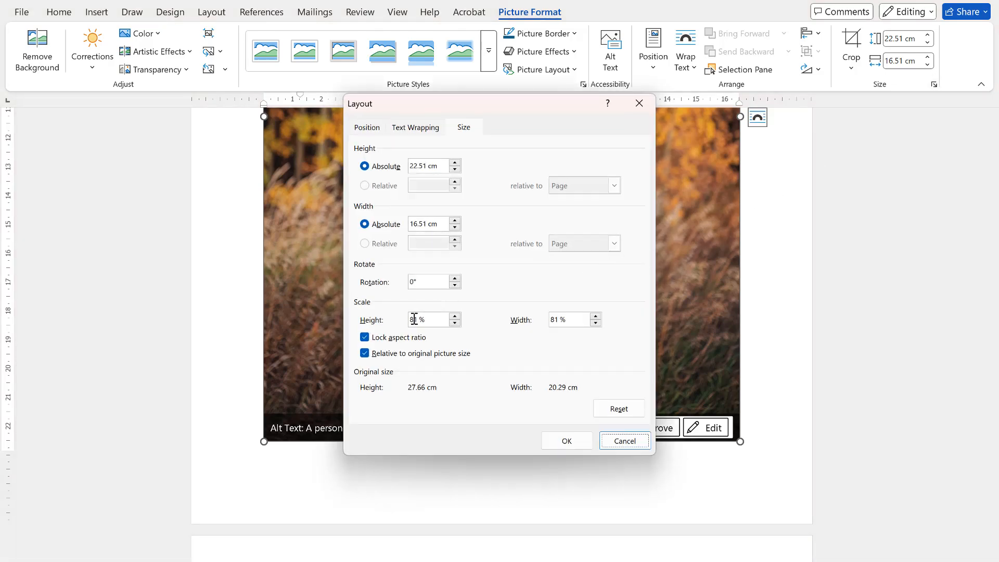
{"action": "left_click_drag", "start_coordinate": [419, 319], "coordinate": [400, 321]}
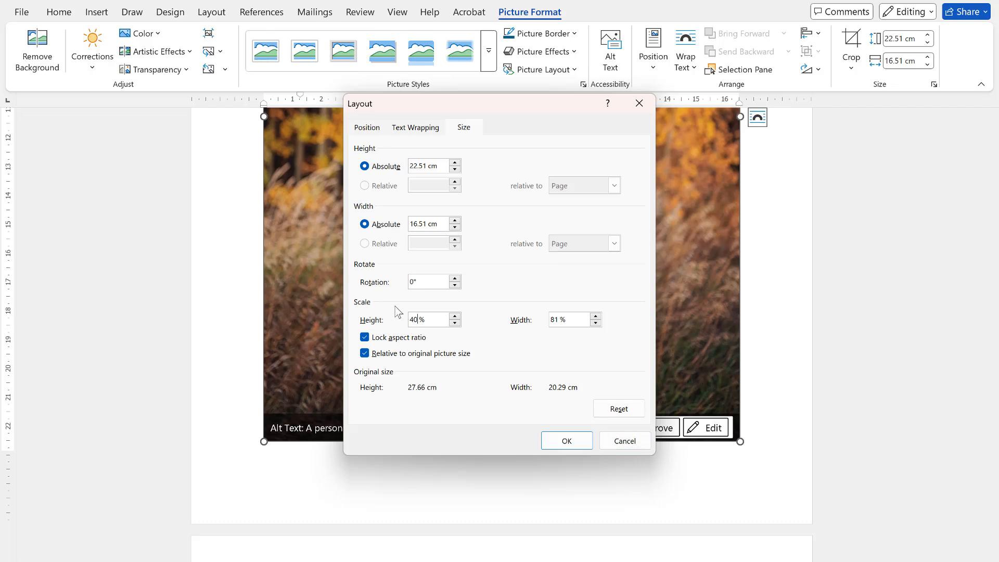
{"action": "key", "text": "Return"}
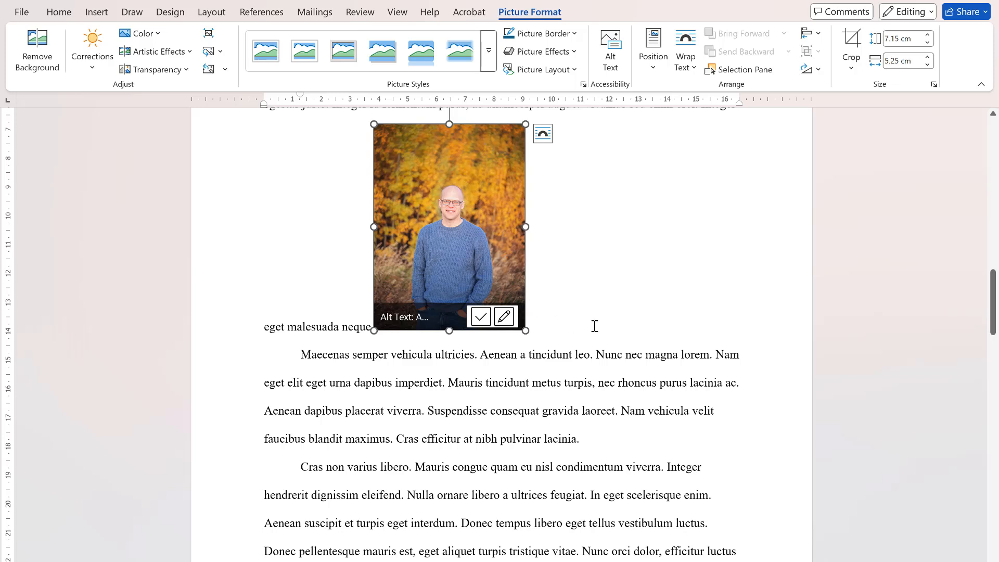
- Position the portrait photo in the middle right with square text wrapping and move it down beside the "Cras non varius libero" paragraph
{"action": "scroll", "coordinate": [594, 326], "scroll_direction": "up", "scroll_amount": 1}
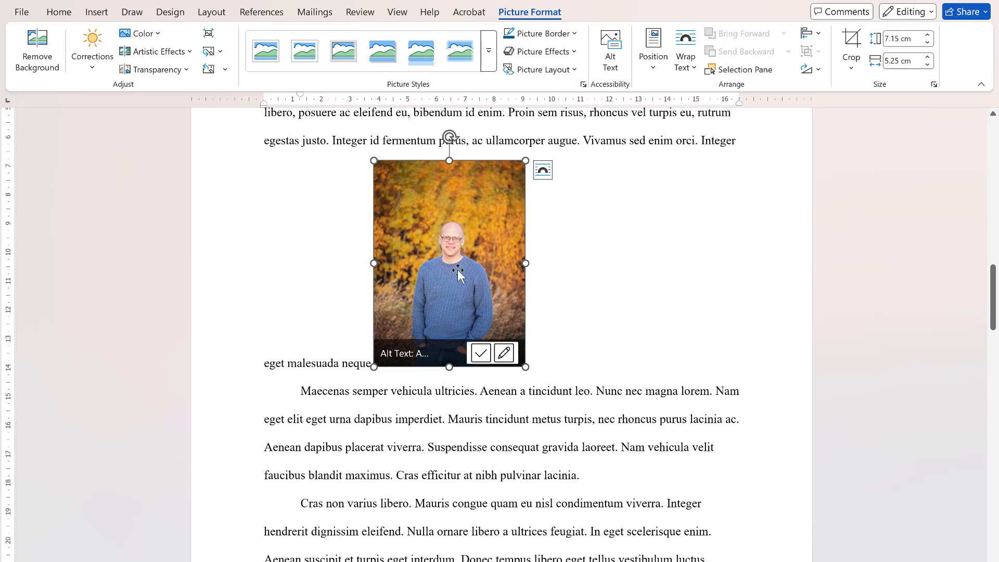
{"action": "left_click", "coordinate": [655, 67]}
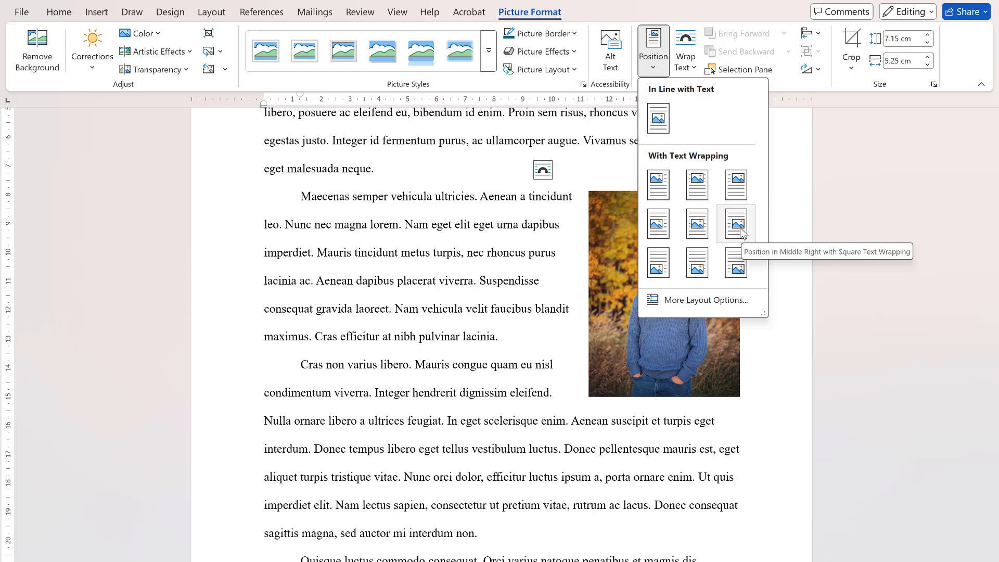
{"action": "left_click", "coordinate": [740, 227]}
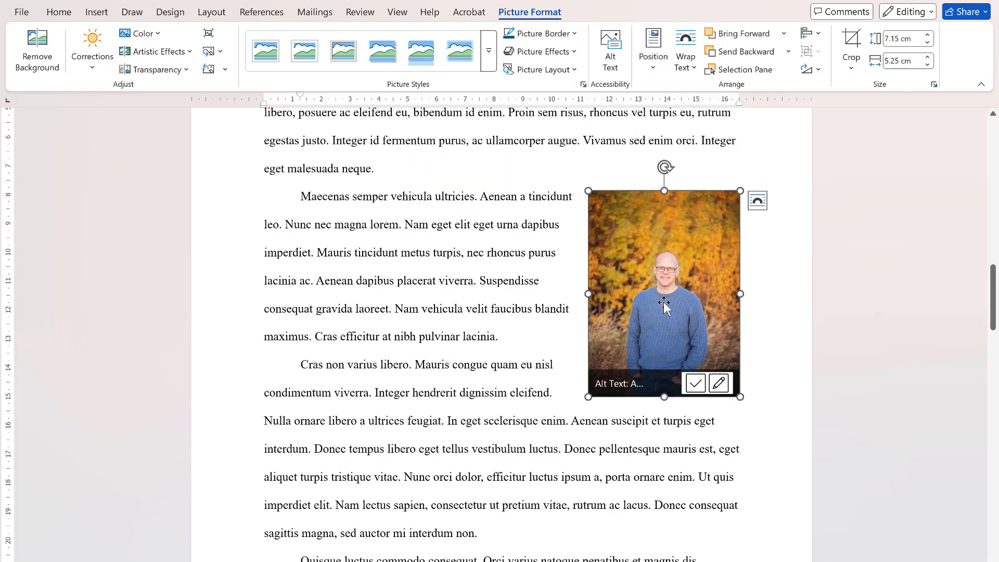
{"action": "left_click_drag", "start_coordinate": [664, 302], "coordinate": [682, 309]}
{"action": "left_click_drag", "start_coordinate": [682, 310], "coordinate": [681, 419]}
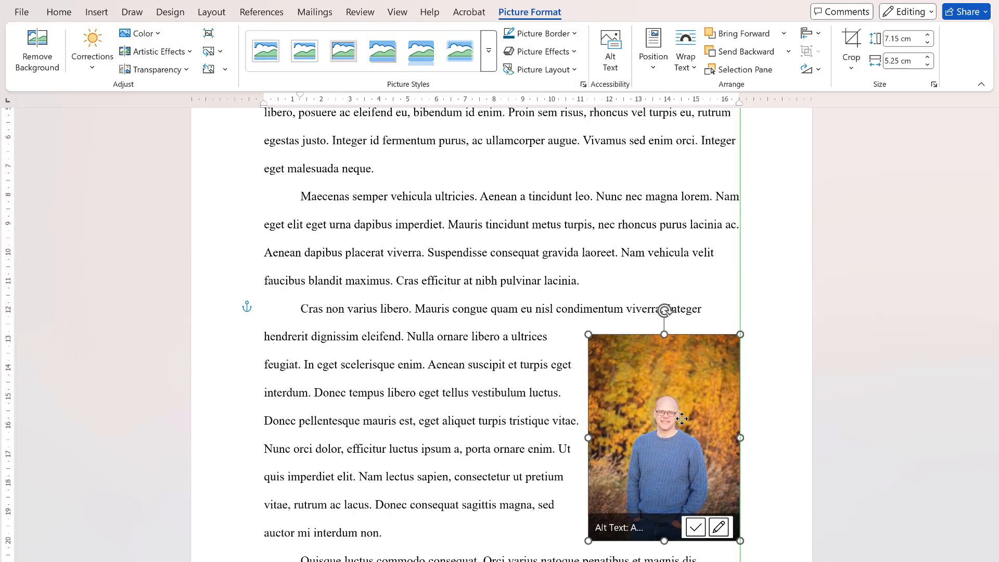
{"action": "left_click_drag", "start_coordinate": [681, 419], "coordinate": [681, 419]}
- Shrink the portrait photo proportionally to about 6.03 cm high and 4.43 cm wide, keeping it against the right margin
{"action": "scroll", "coordinate": [531, 328], "scroll_direction": "down", "scroll_amount": 3}
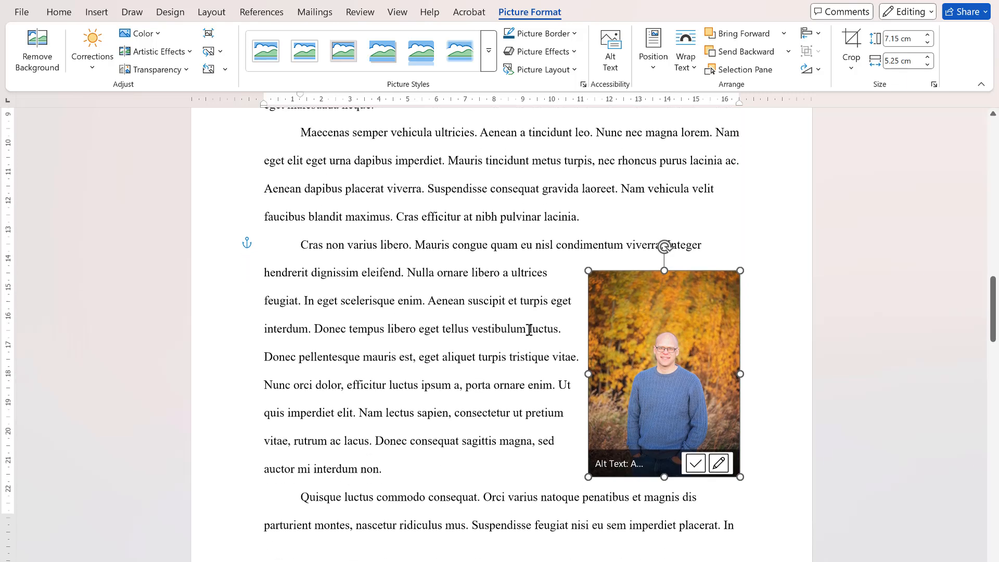
{"action": "scroll", "coordinate": [531, 328], "scroll_direction": "up", "scroll_amount": 2}
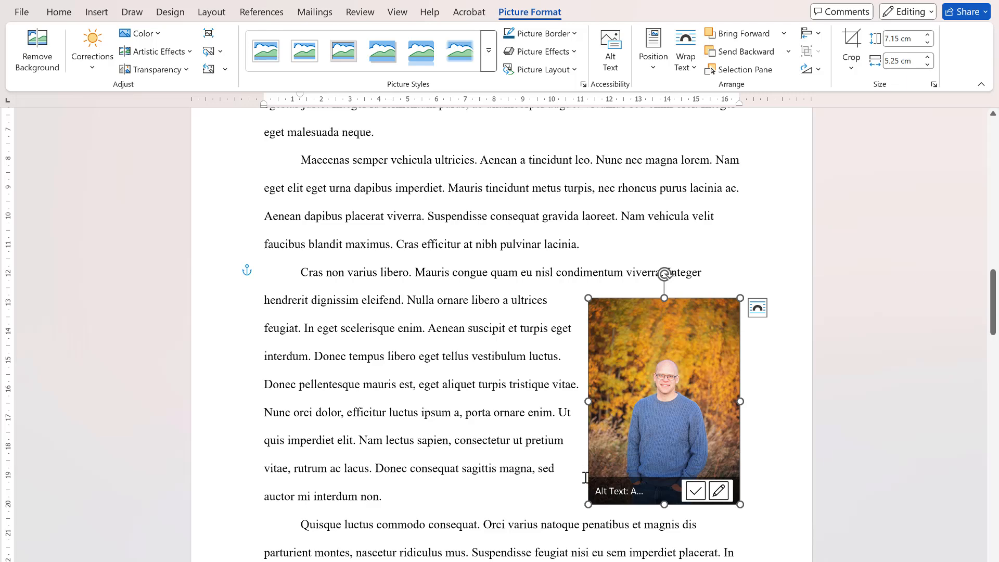
{"action": "left_click_drag", "start_coordinate": [588, 505], "coordinate": [613, 466]}
{"action": "left_click_drag", "start_coordinate": [670, 409], "coordinate": [672, 409]}
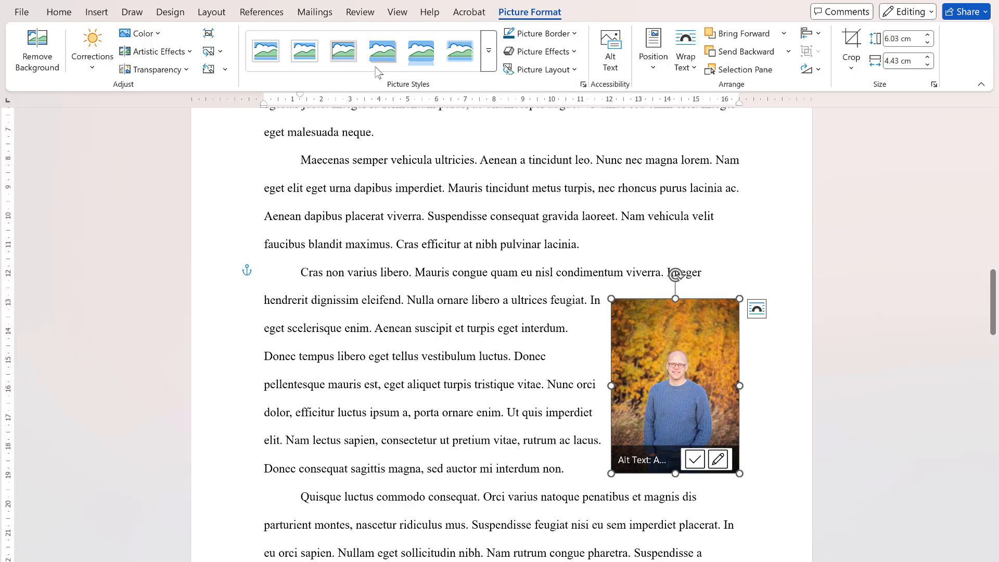
- Set the portrait photo's distance from the wrapped text to 0.6 cm at the top, bottom and left
{"action": "left_click", "coordinate": [211, 11]}
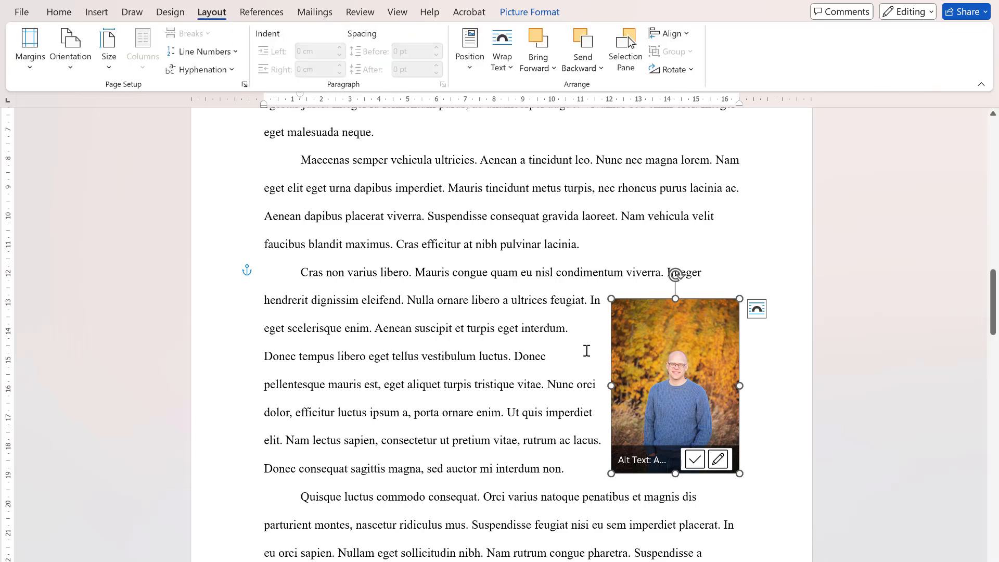
{"action": "left_click", "coordinate": [470, 66]}
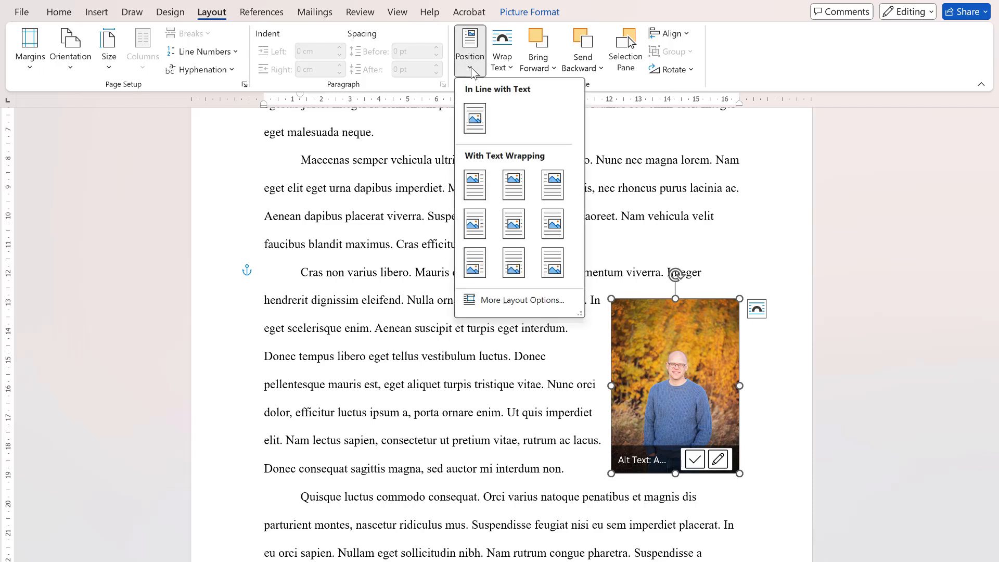
{"action": "left_click", "coordinate": [471, 67]}
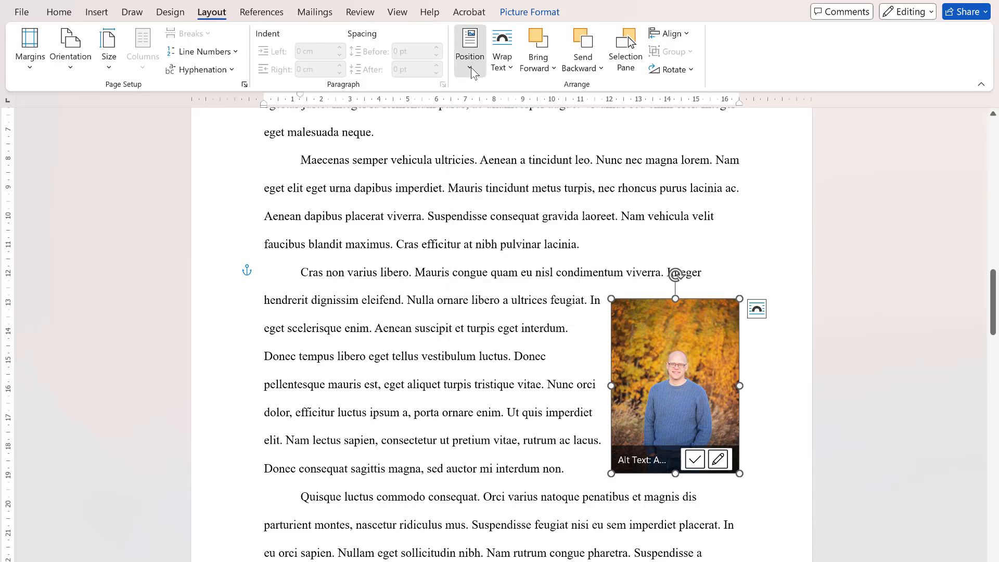
{"action": "left_click", "coordinate": [471, 67]}
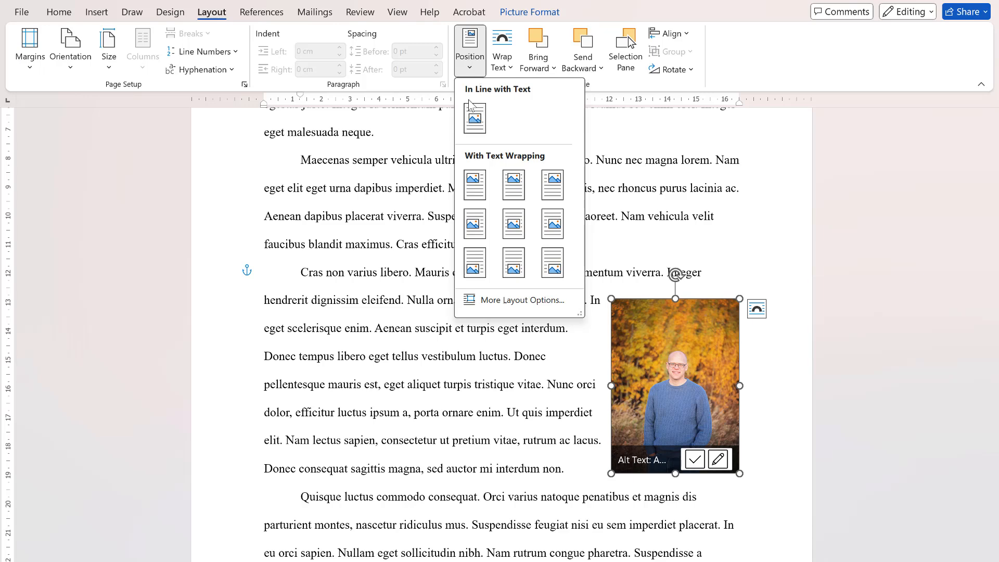
{"action": "left_click", "coordinate": [509, 307]}
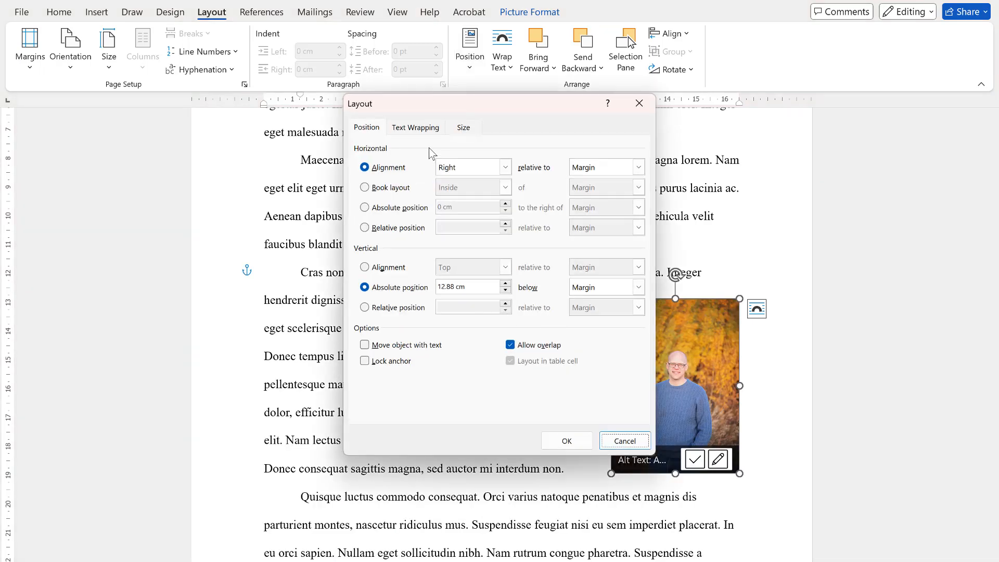
{"action": "left_click", "coordinate": [425, 129]}
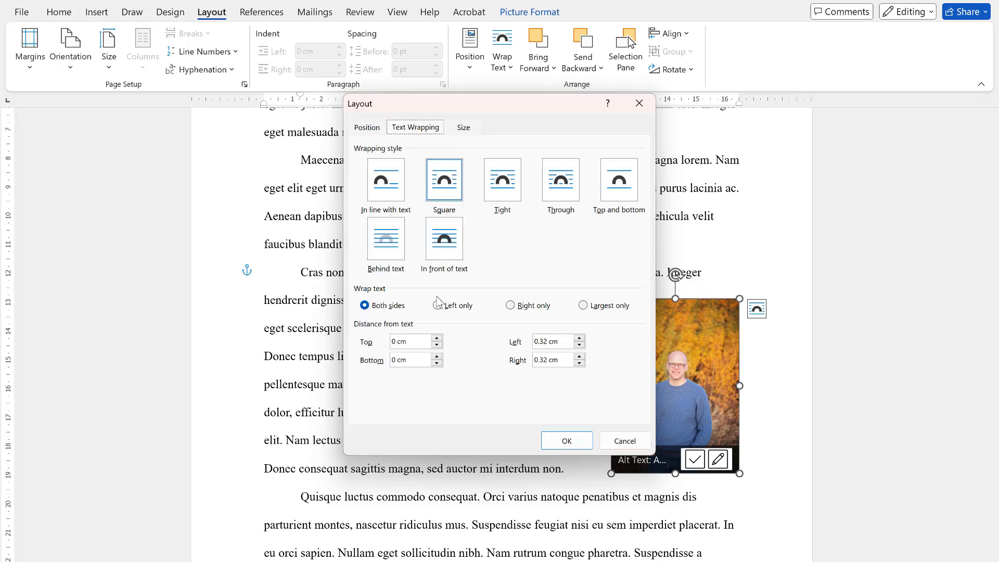
{"action": "left_click", "coordinate": [437, 339]}
{"action": "left_click", "coordinate": [437, 338]}
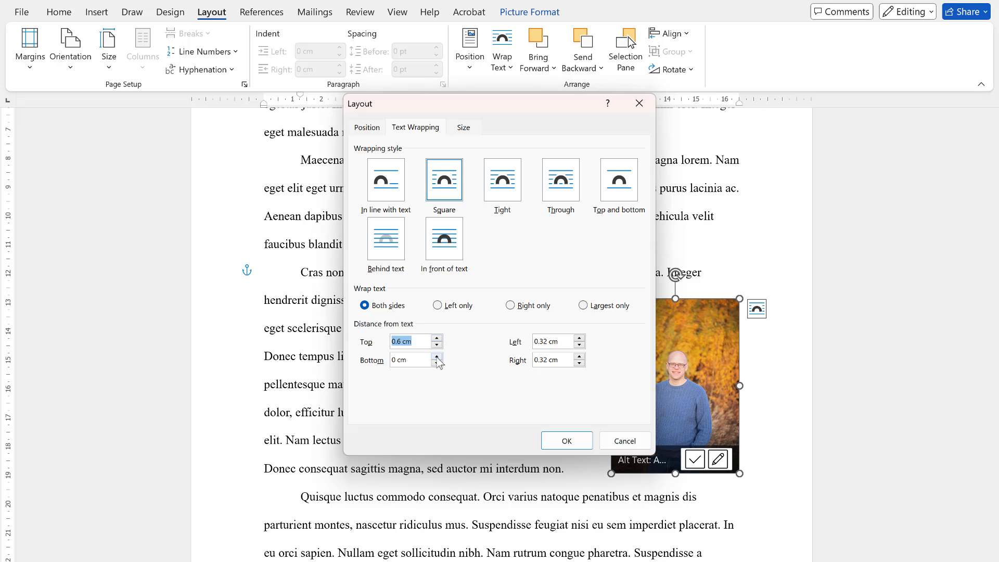
{"action": "left_click", "coordinate": [437, 357]}
{"action": "left_click", "coordinate": [579, 339]}
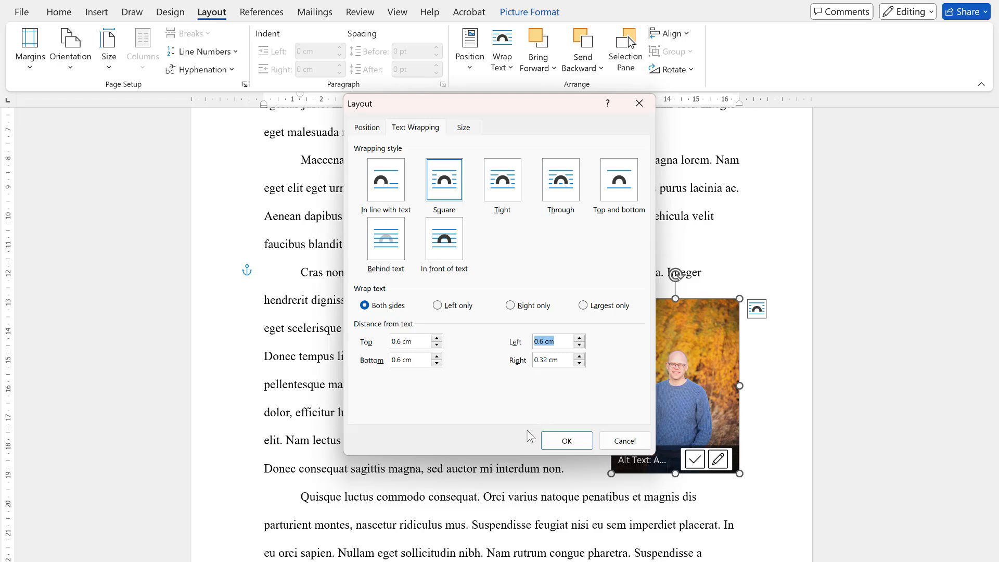
{"action": "left_click", "coordinate": [568, 443]}
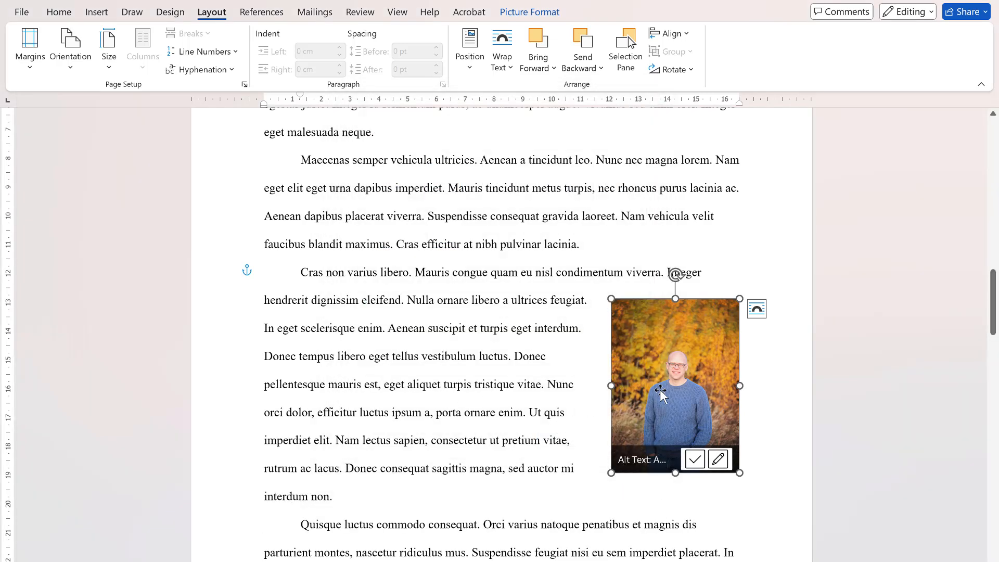
- Move the portrait photo up the right margin so it spans the "Maecenas semper" and "Cras non varius libero" paragraphs, and deselect it
{"action": "left_click_drag", "start_coordinate": [678, 364], "coordinate": [681, 258]}
{"action": "left_click", "coordinate": [532, 272]}
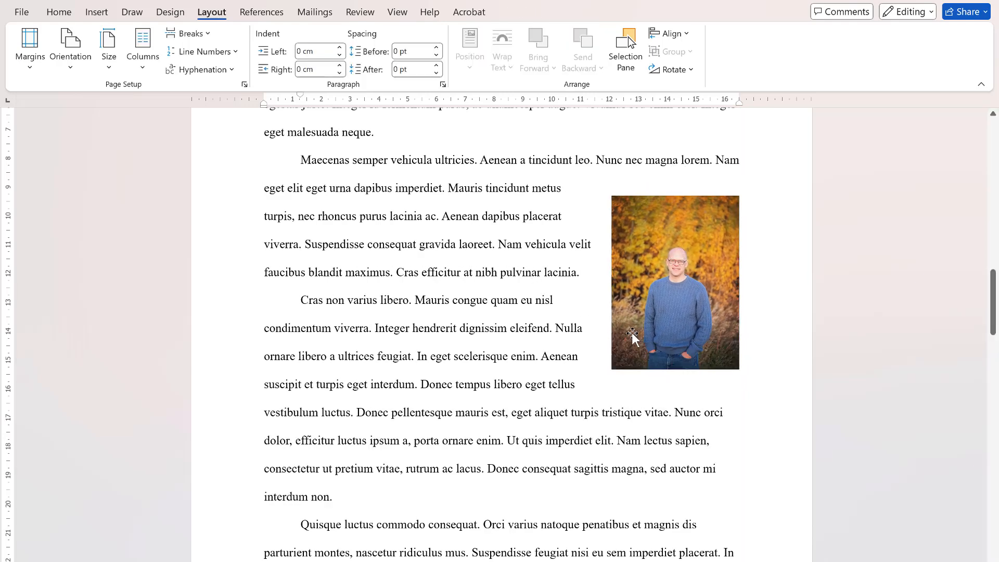